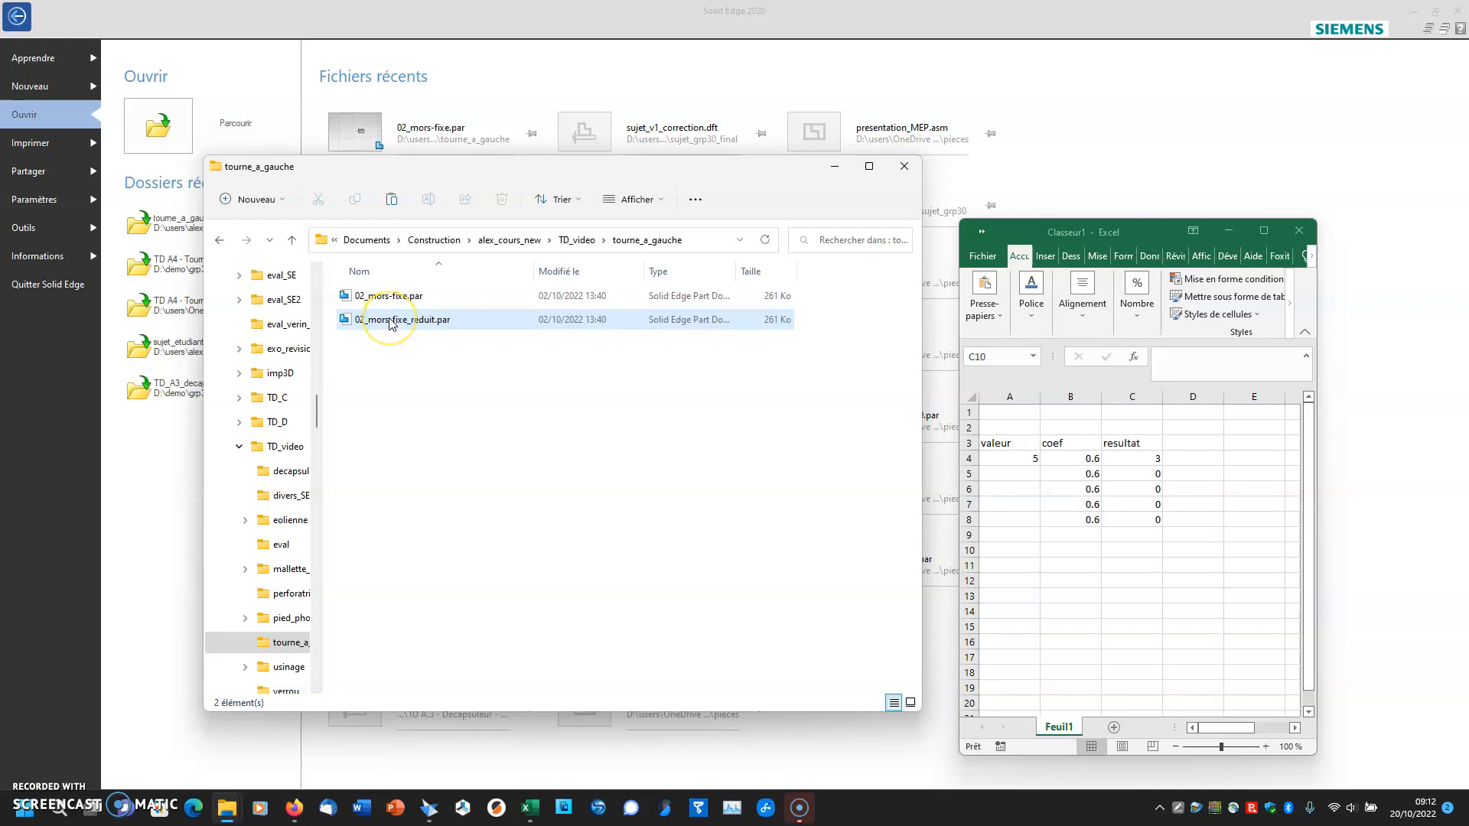
- Open 02_mors-fixe_reduit.par and edit the sketch profile of the Ajout de matière 1 feature
{"action": "double_click", "coordinate": [390, 321]}
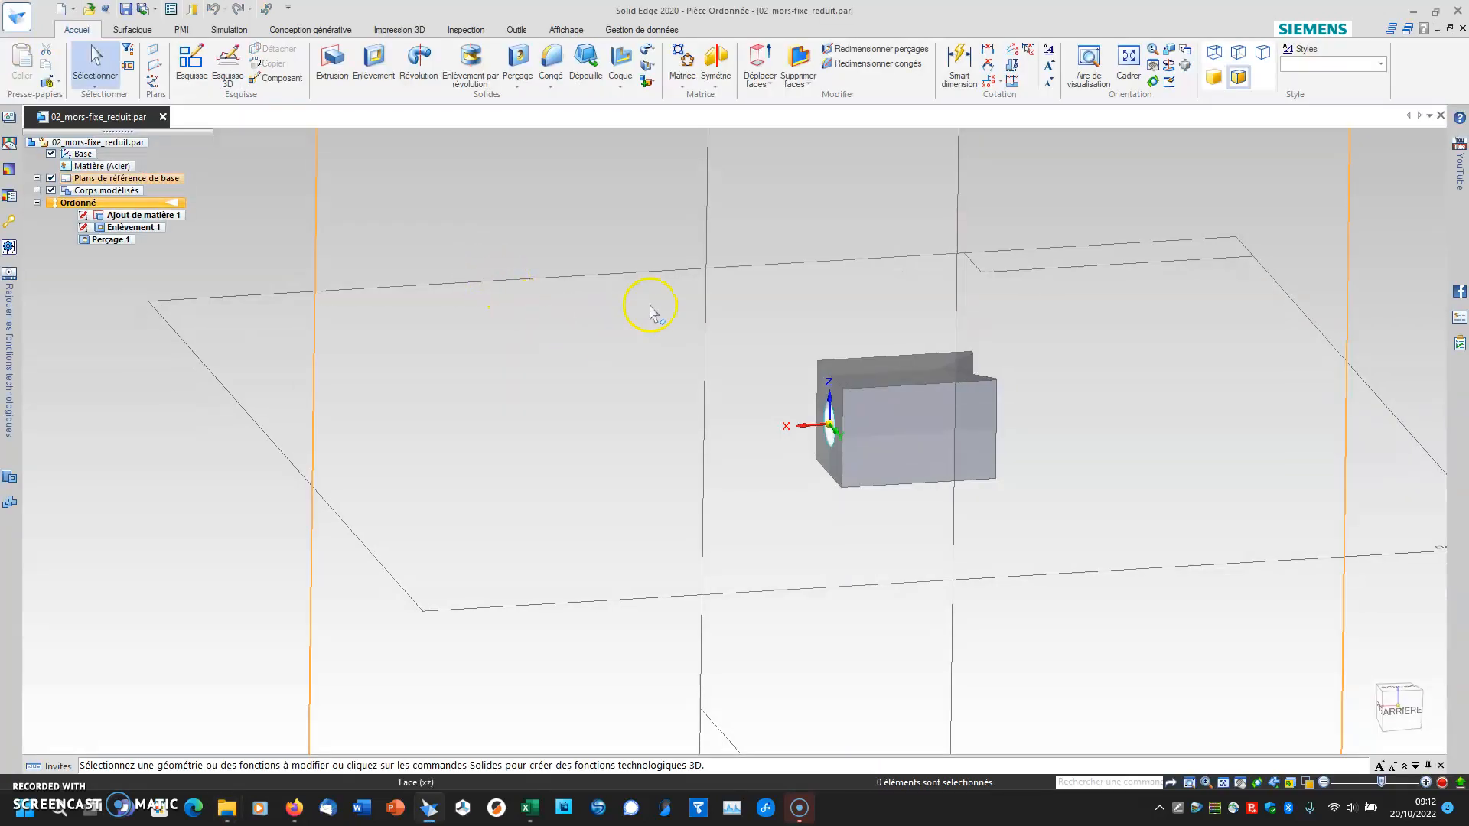
{"action": "middle_click_drag", "start_coordinate": [650, 310], "coordinate": [714, 334]}
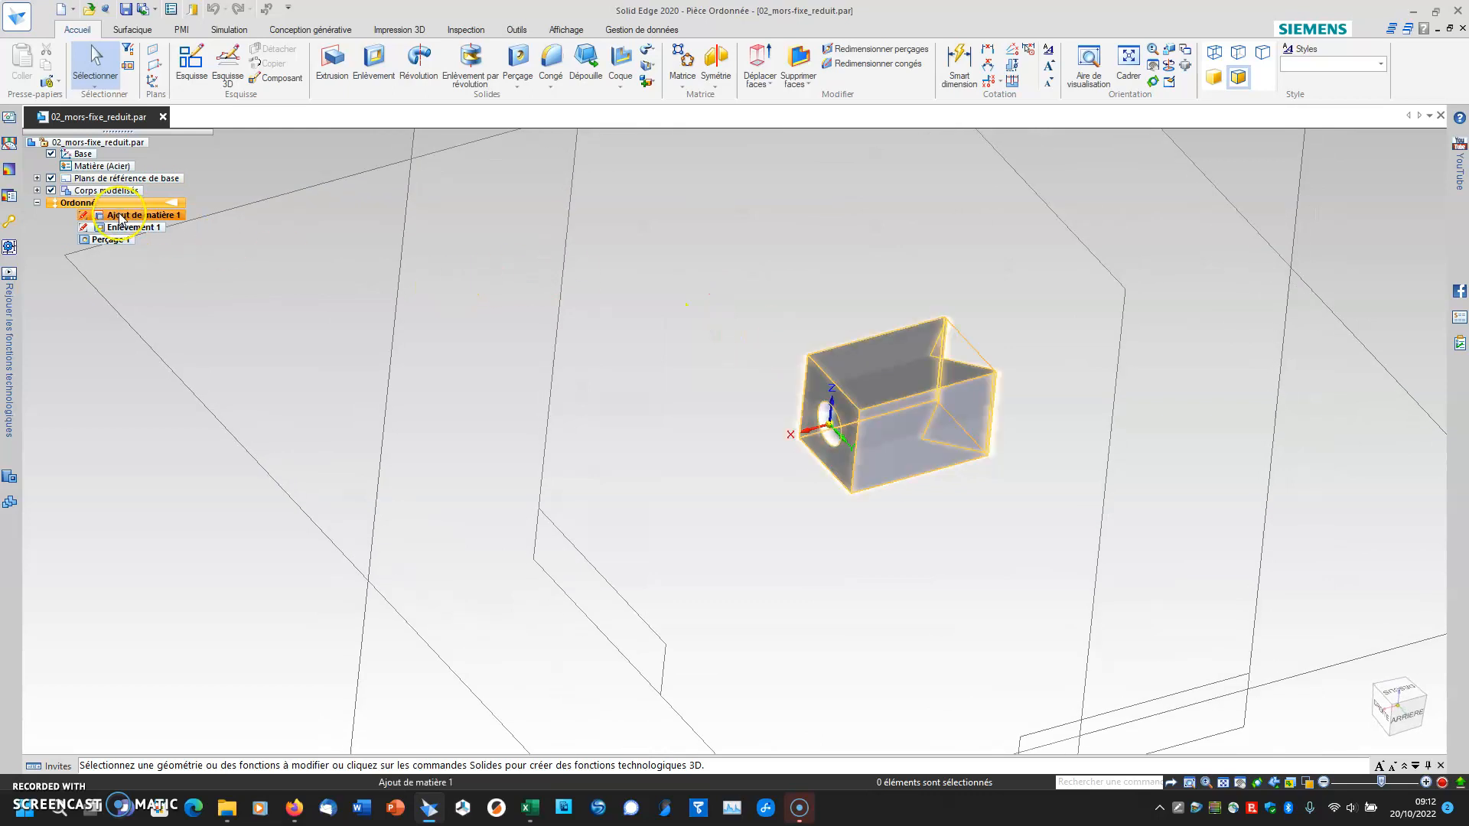
{"action": "mouse_move", "coordinate": [120, 220]}
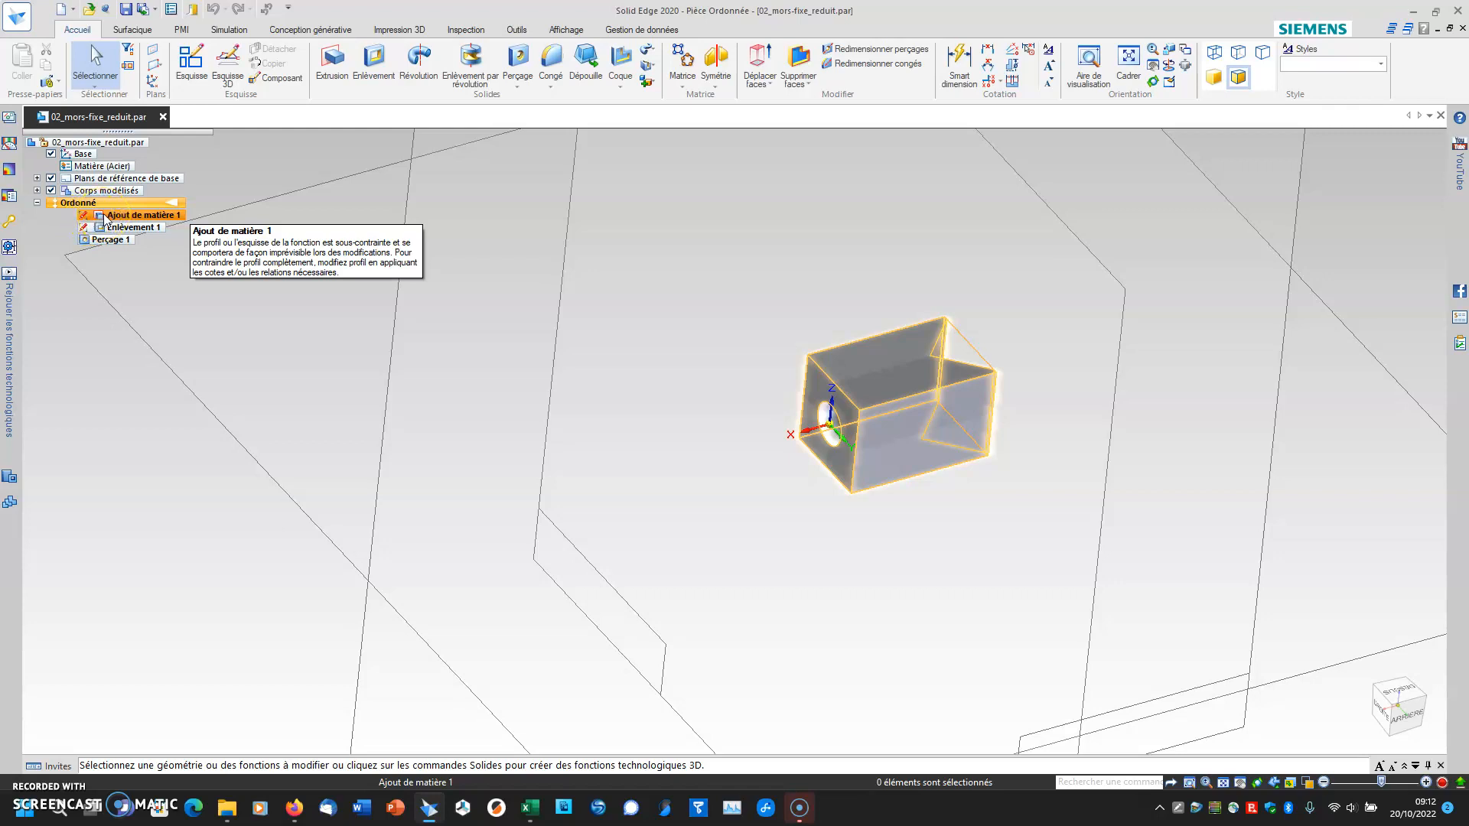
{"action": "left_click", "coordinate": [113, 218]}
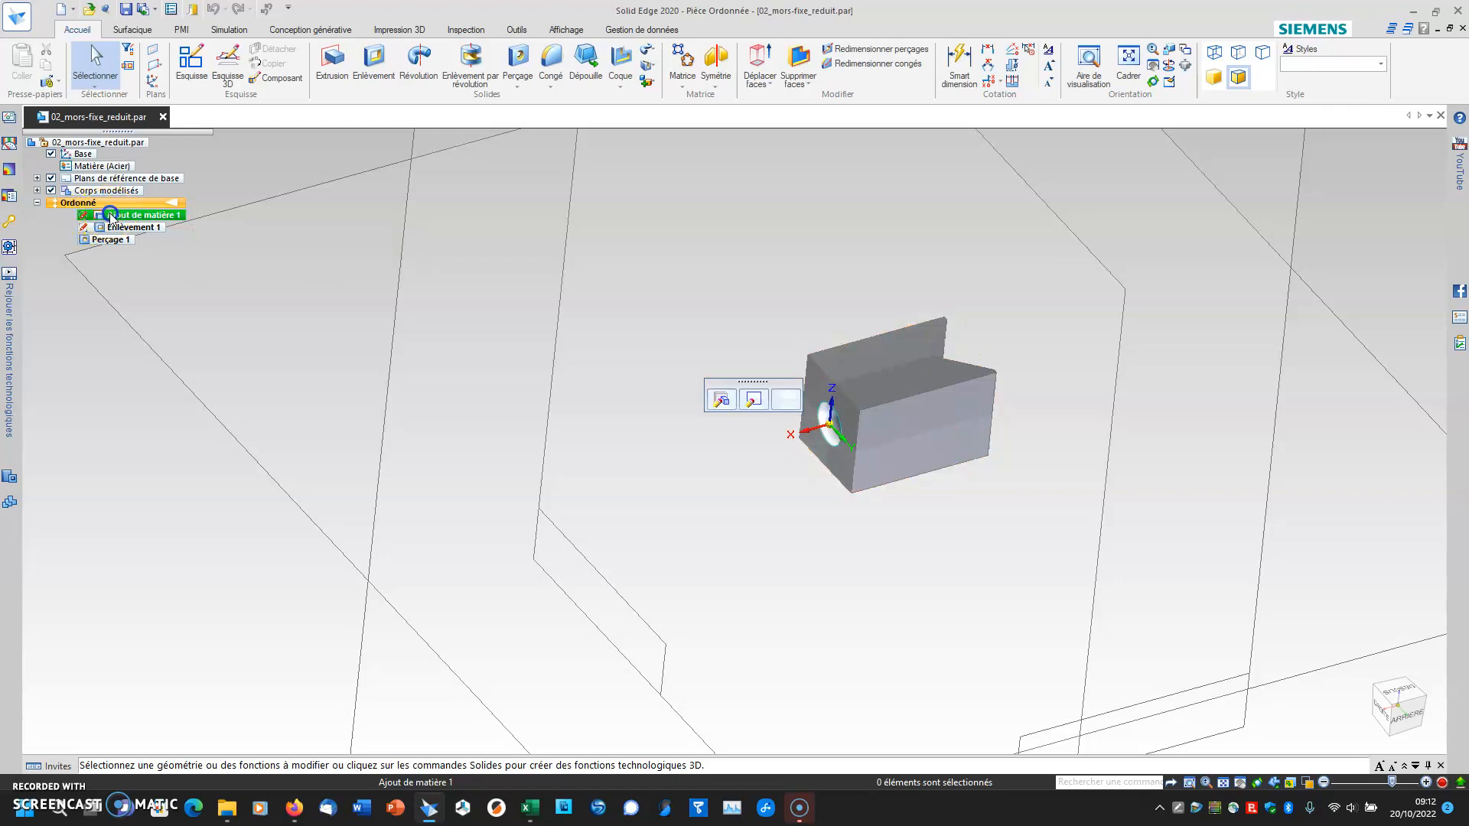
{"action": "left_click", "coordinate": [750, 401]}
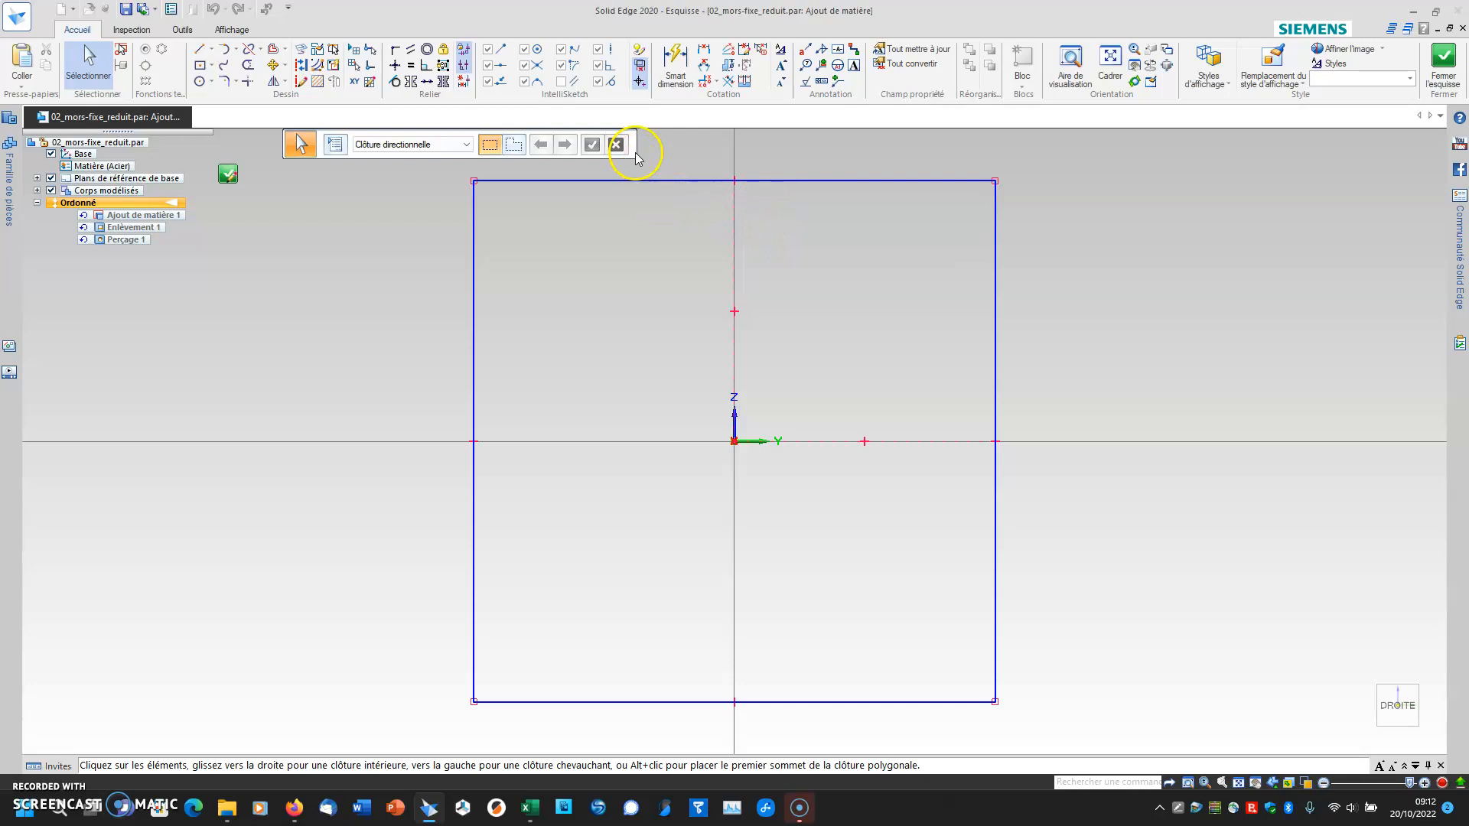
- Dimension the height of the square profile along its vertical side
{"action": "left_click", "coordinate": [675, 60]}
{"action": "left_click", "coordinate": [475, 239]}
{"action": "left_click", "coordinate": [407, 250]}
{"action": "scroll", "coordinate": [633, 327], "scroll_direction": "down", "scroll_amount": 2}
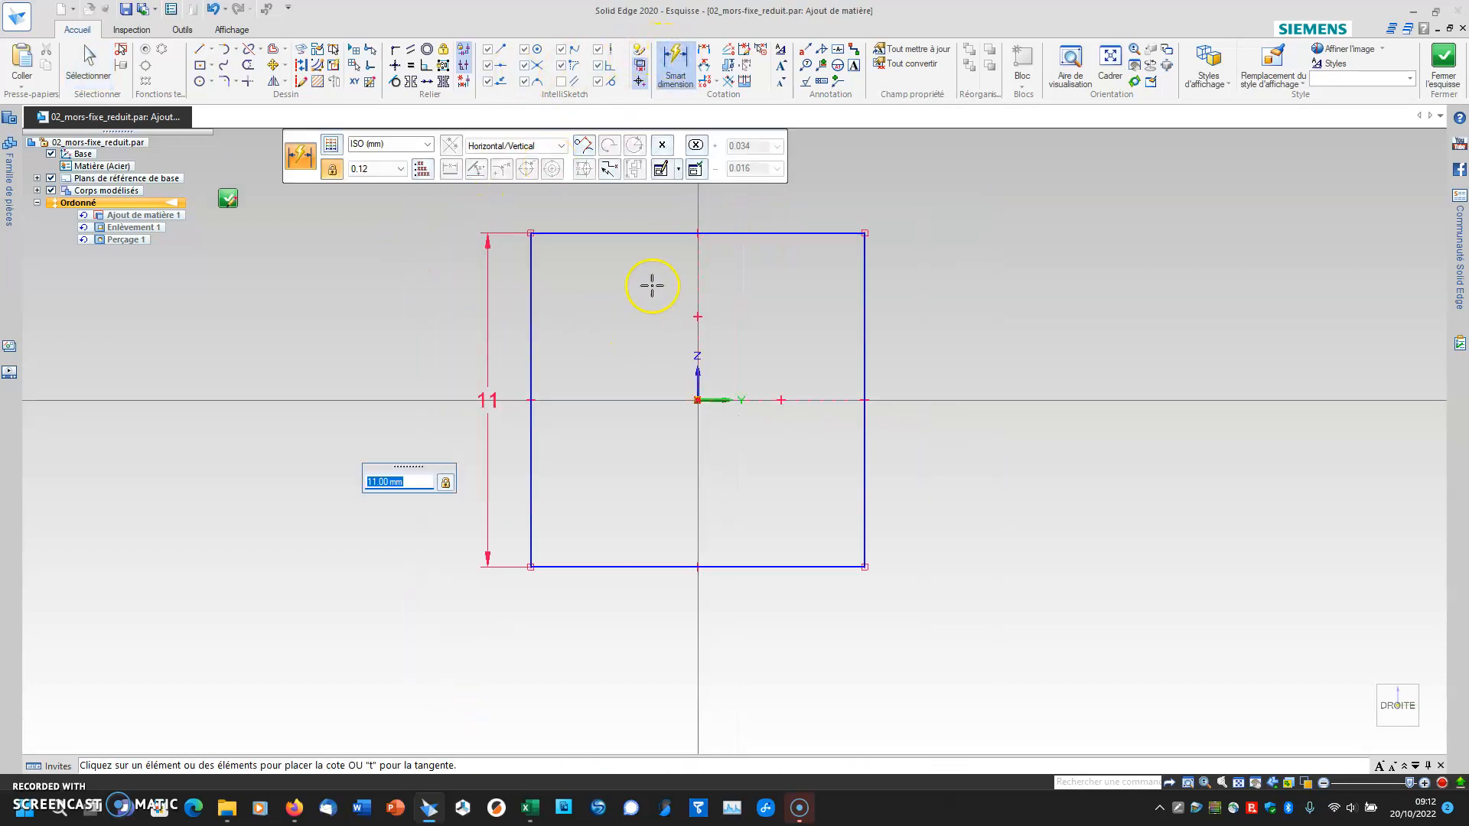
{"action": "left_click", "coordinate": [648, 233]}
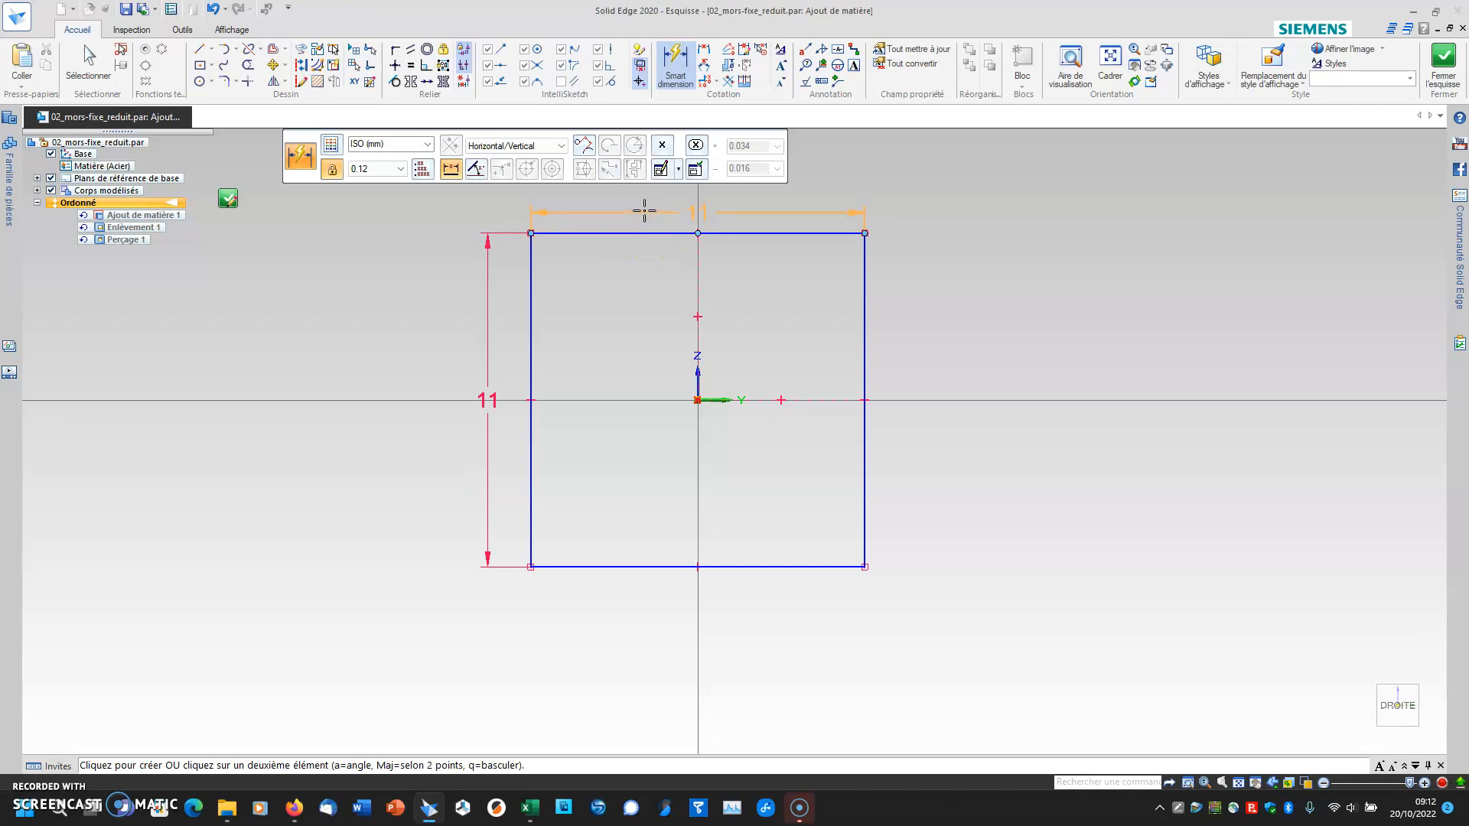
{"action": "key", "text": "Escape"}
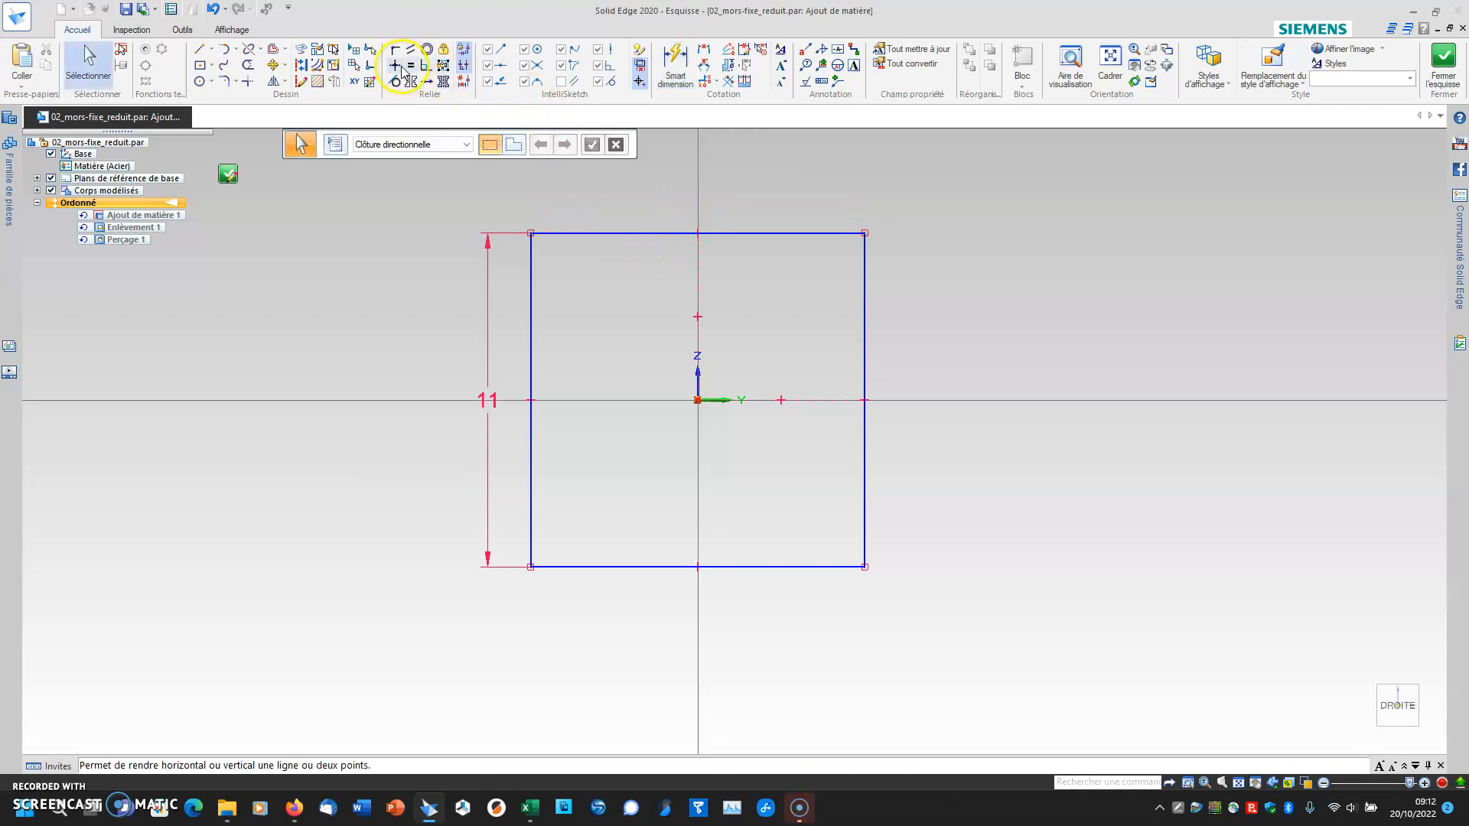
- Make the square's vertical and upper sides equal in length, and finish editing the extrusion
{"action": "left_click", "coordinate": [412, 69]}
{"action": "left_click", "coordinate": [530, 268]}
{"action": "left_click", "coordinate": [566, 234]}
{"action": "left_click", "coordinate": [1443, 62]}
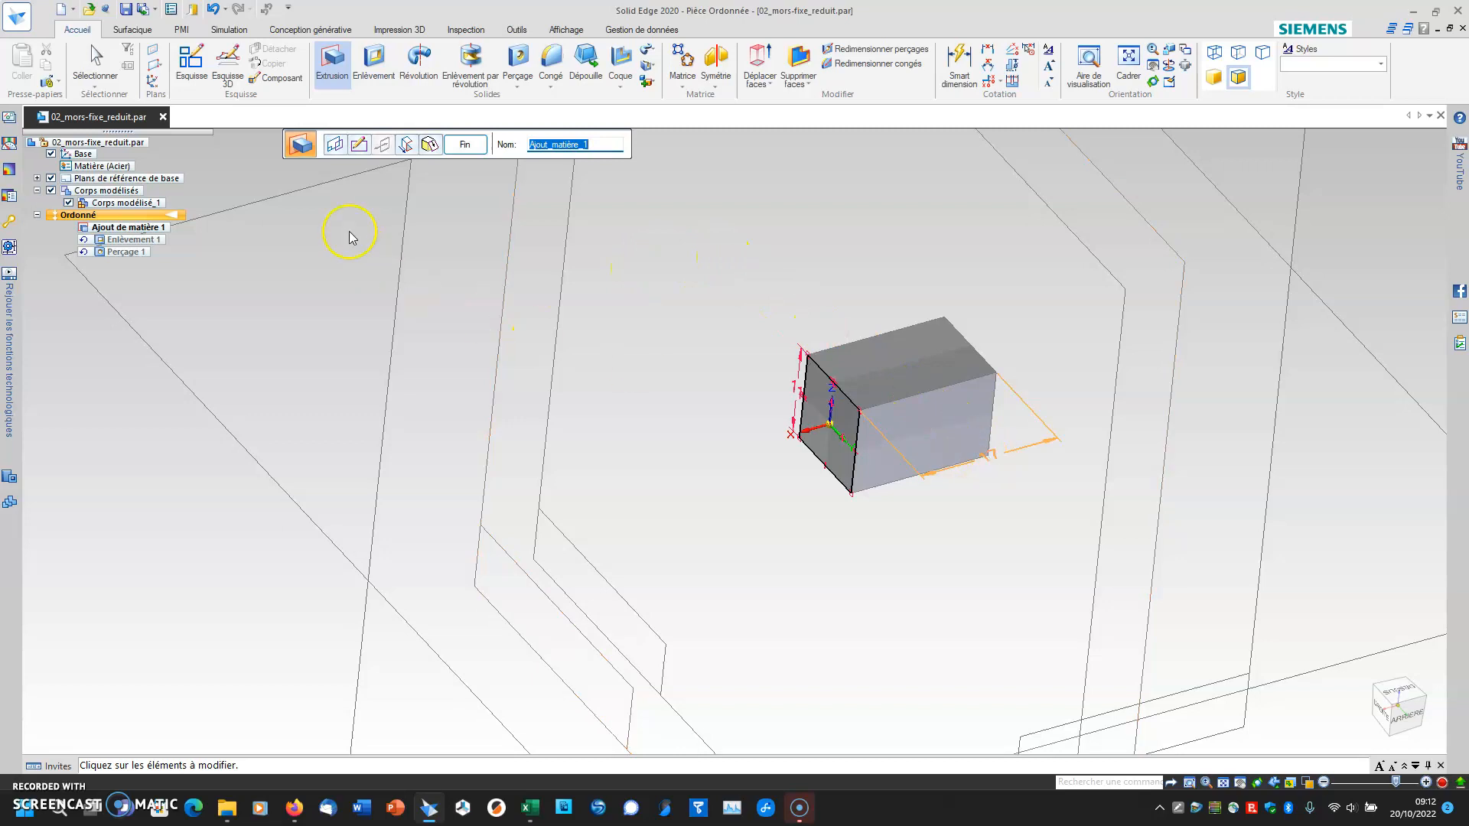
{"action": "left_click", "coordinate": [462, 145]}
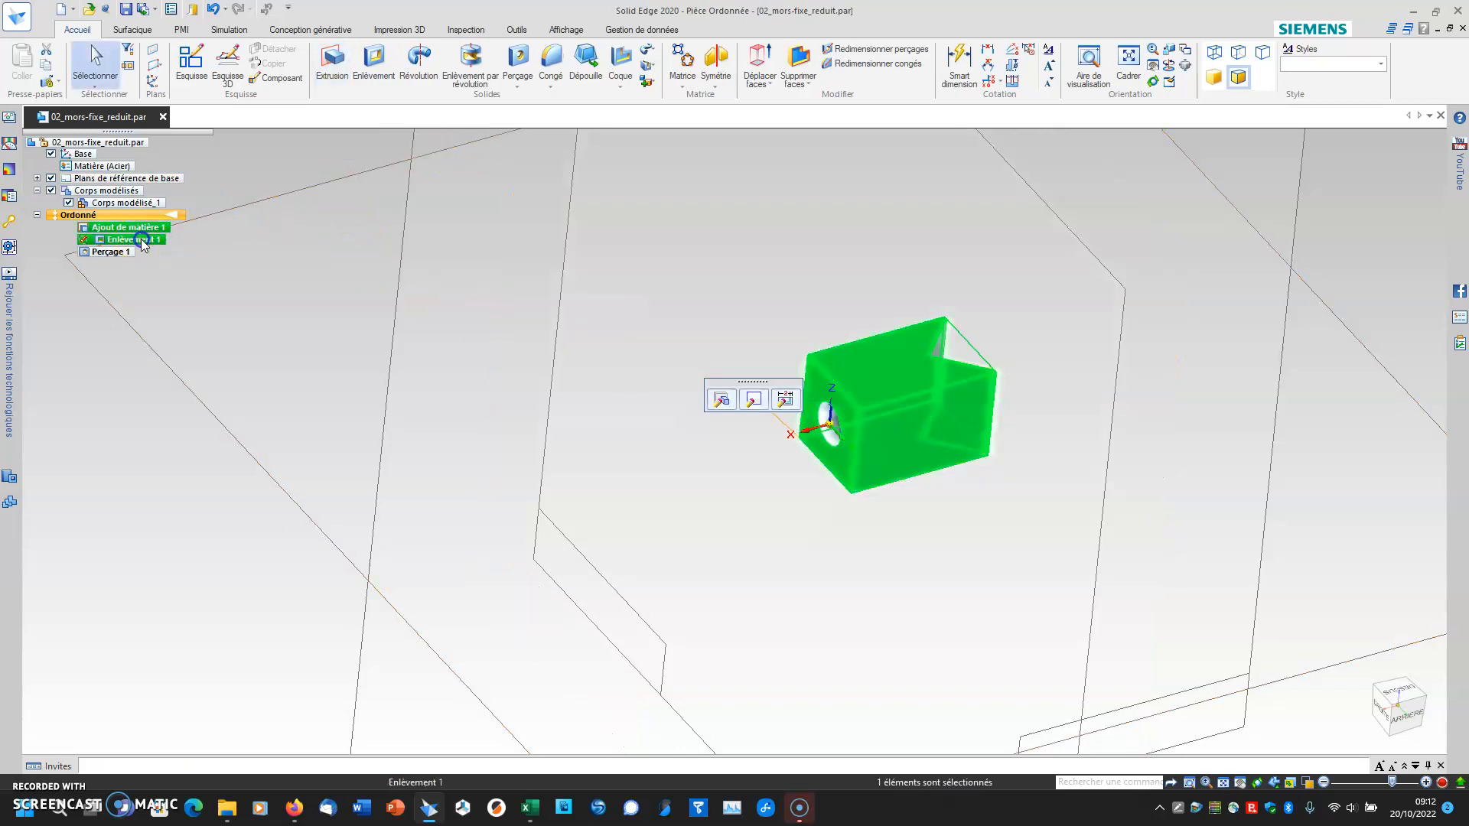
- Edit the profile of Enlèvement 1 and dimension the horizontal depth of the V notch from its vertex to the block's end edge
{"action": "left_click", "coordinate": [130, 239]}
{"action": "left_click", "coordinate": [876, 400]}
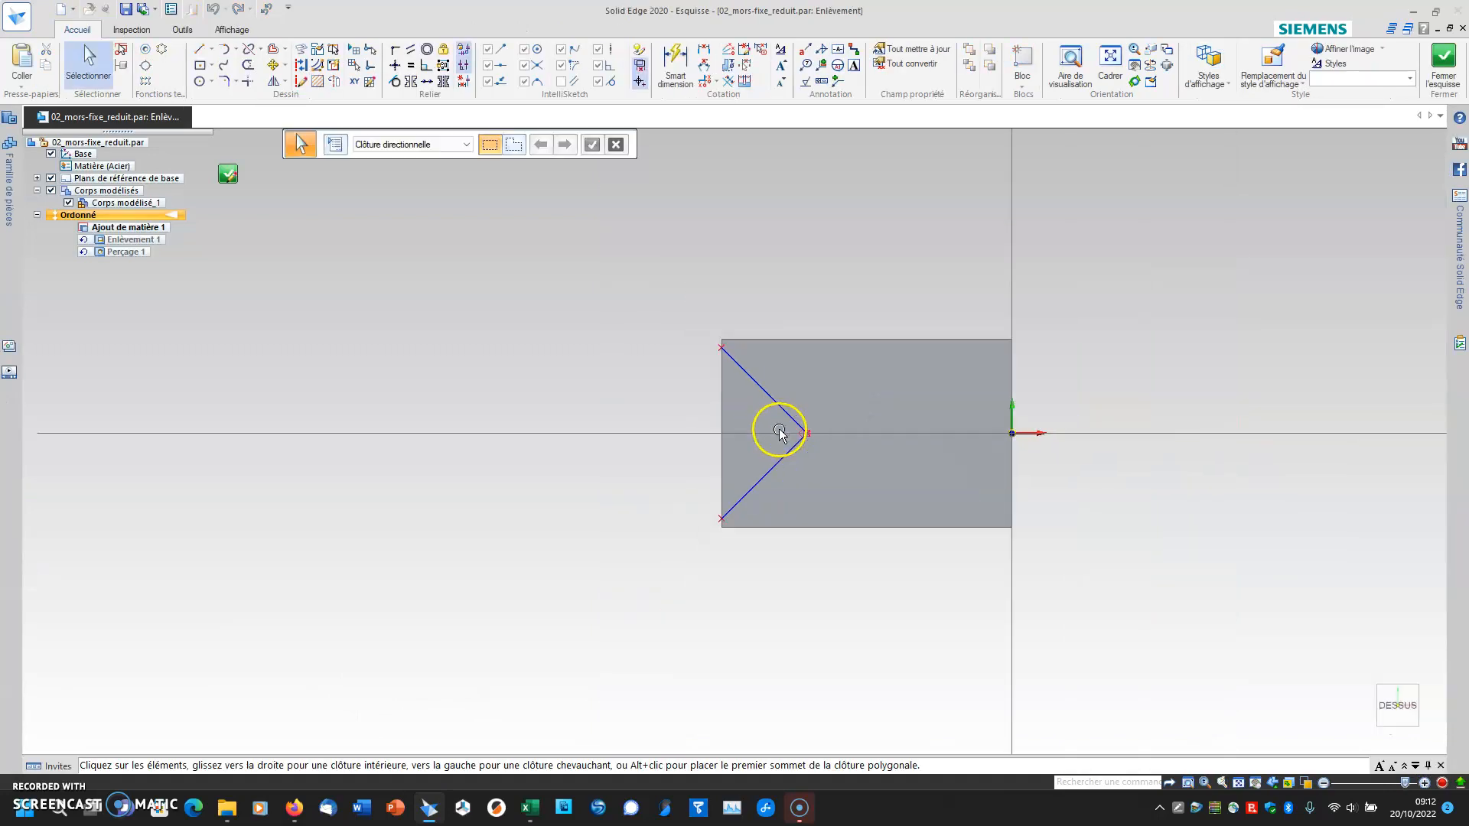
{"action": "left_click", "coordinate": [676, 59]}
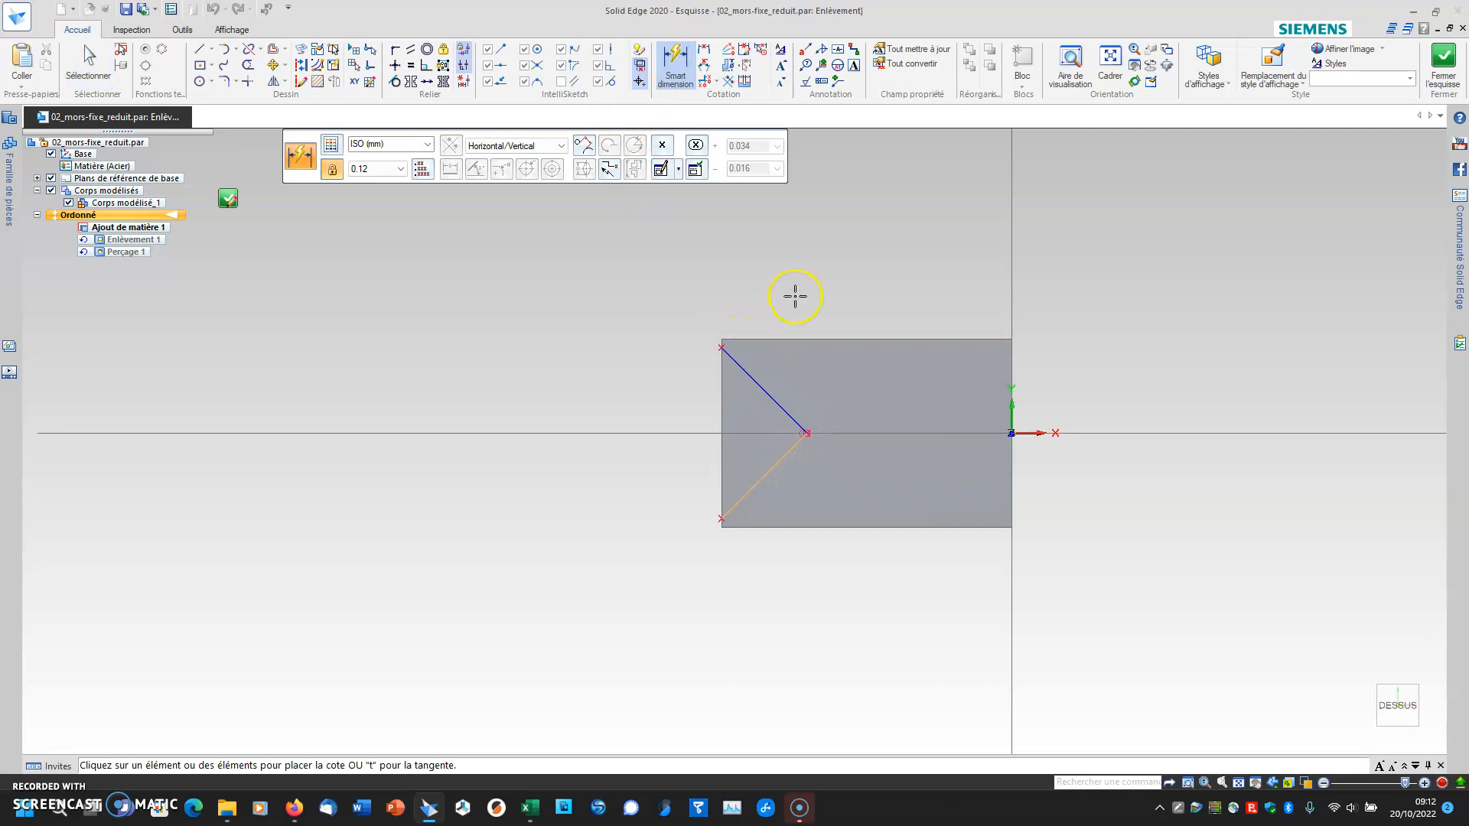
{"action": "left_click", "coordinate": [705, 51]}
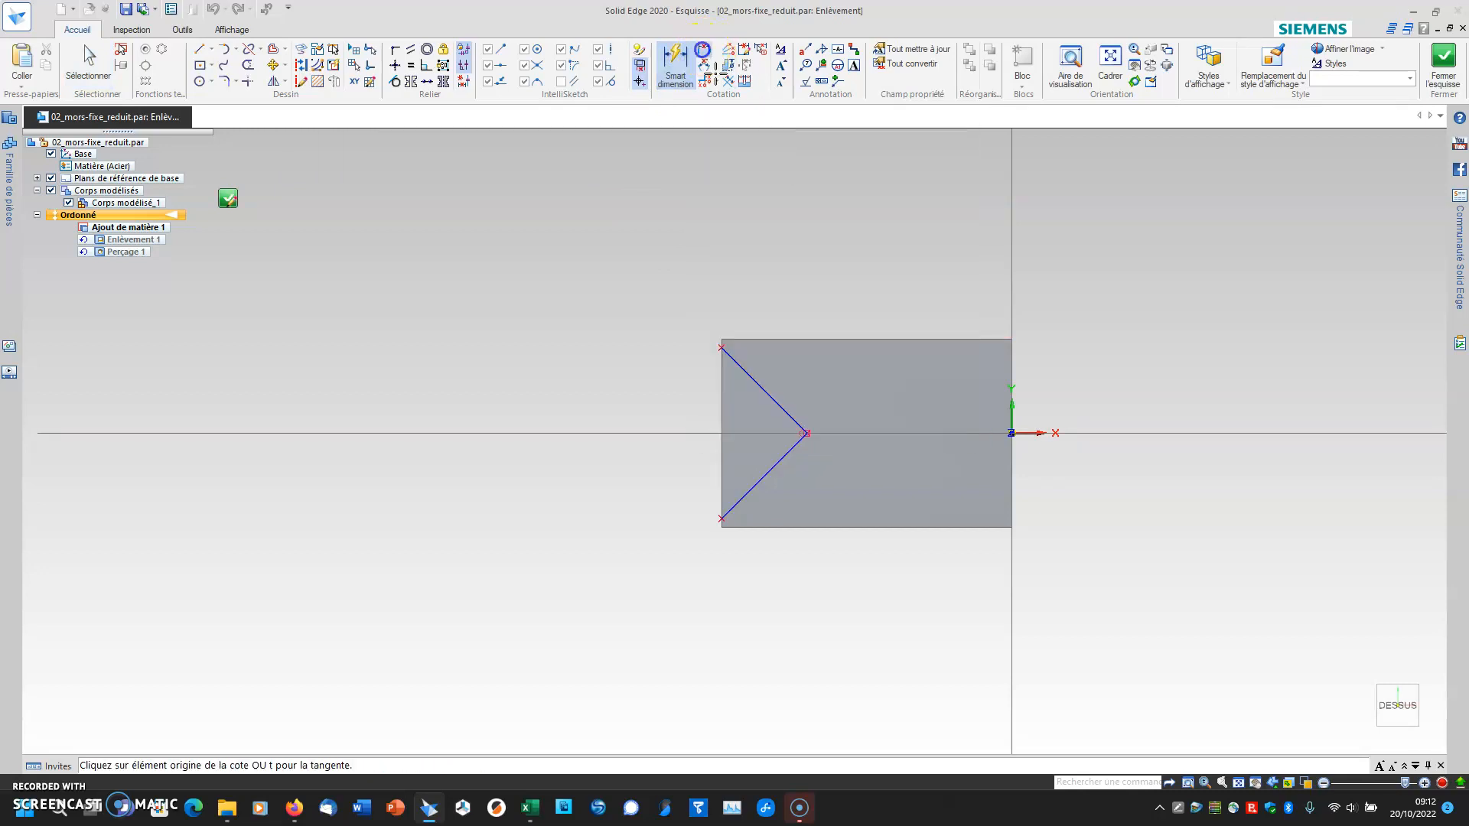
{"action": "left_click", "coordinate": [805, 433]}
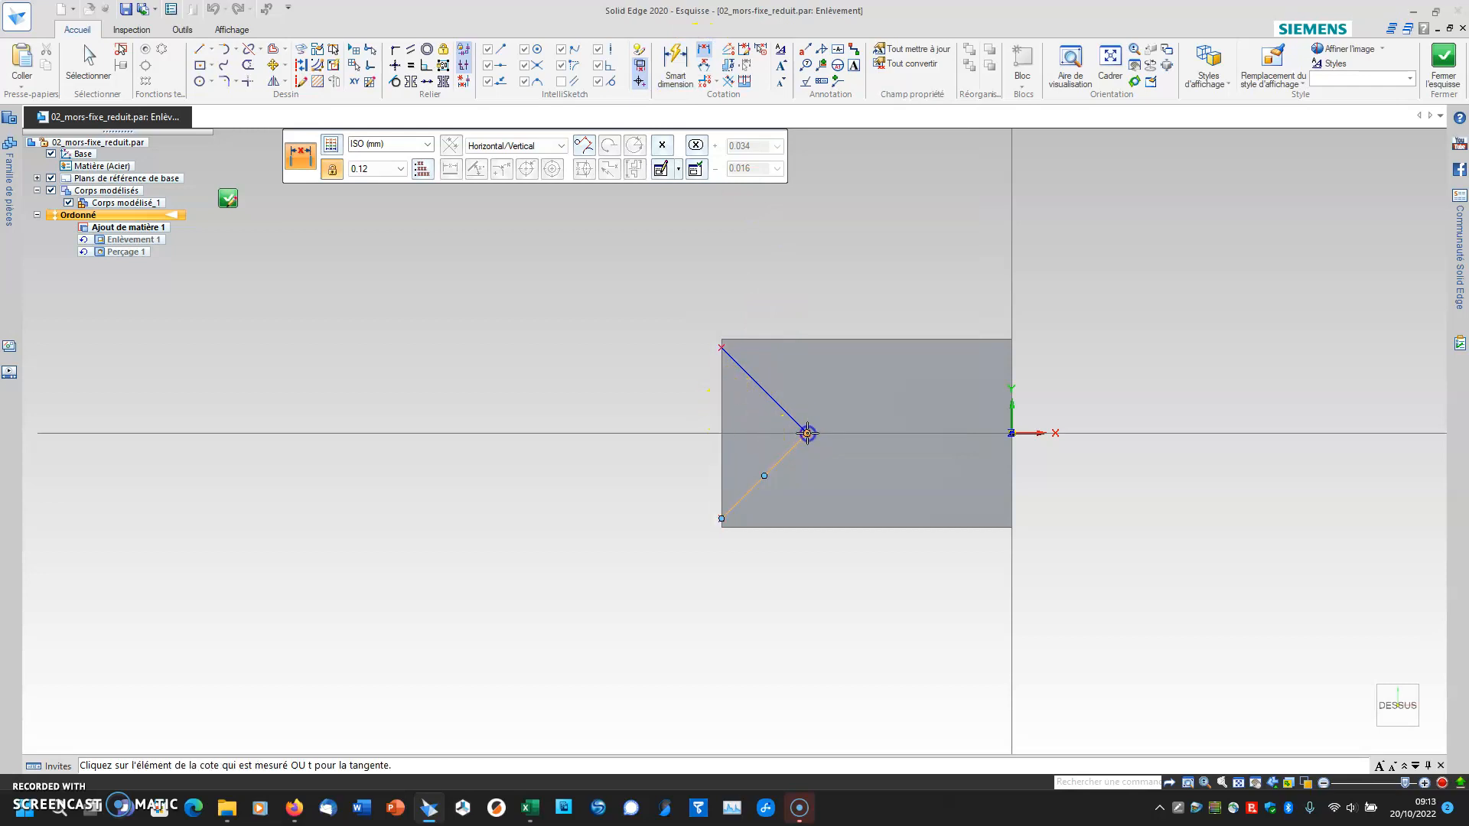
{"action": "left_click", "coordinate": [724, 407]}
{"action": "left_click", "coordinate": [741, 253]}
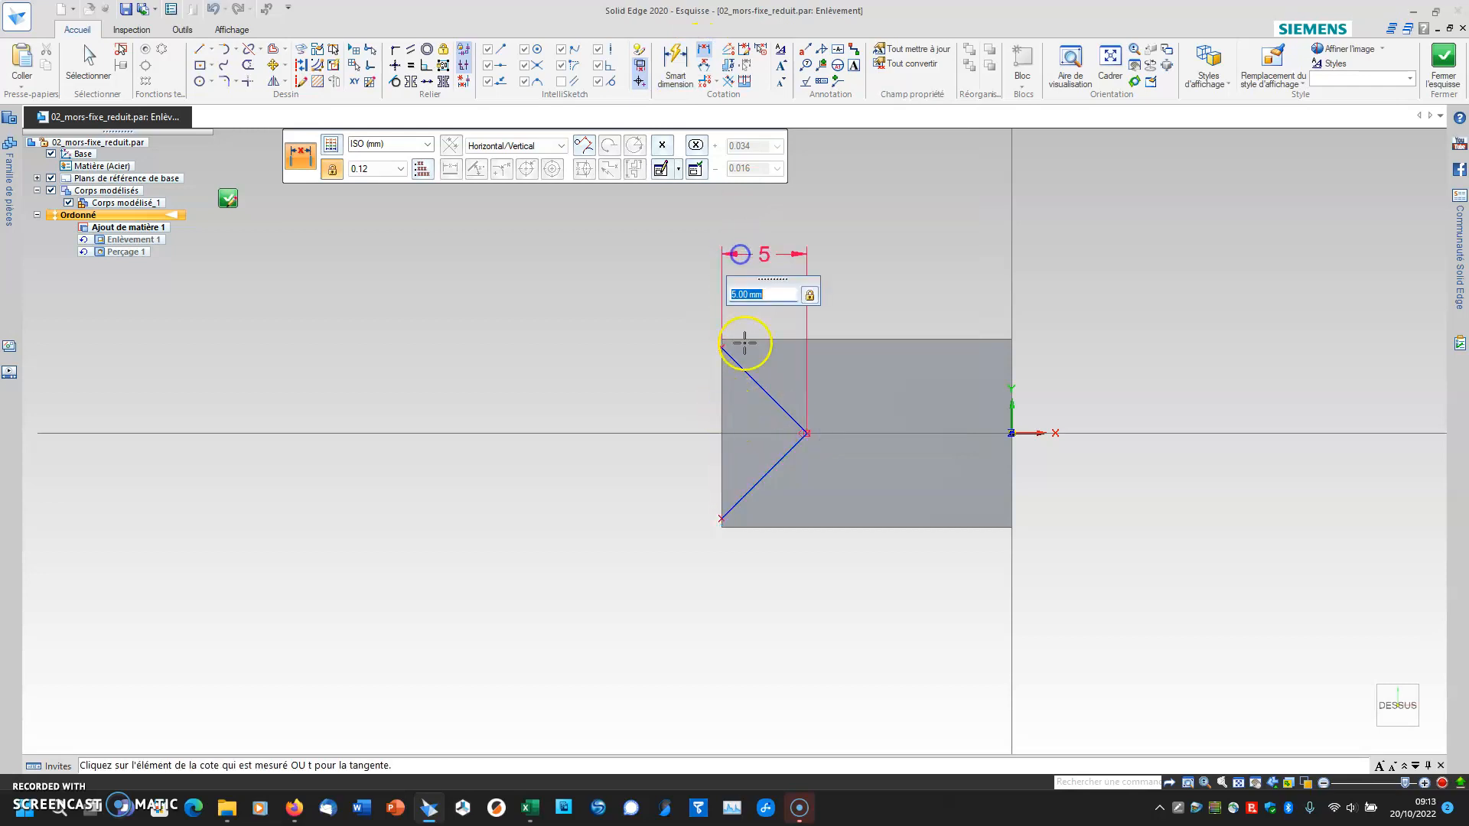
{"action": "scroll", "coordinate": [711, 309], "scroll_direction": "up", "scroll_amount": 3}
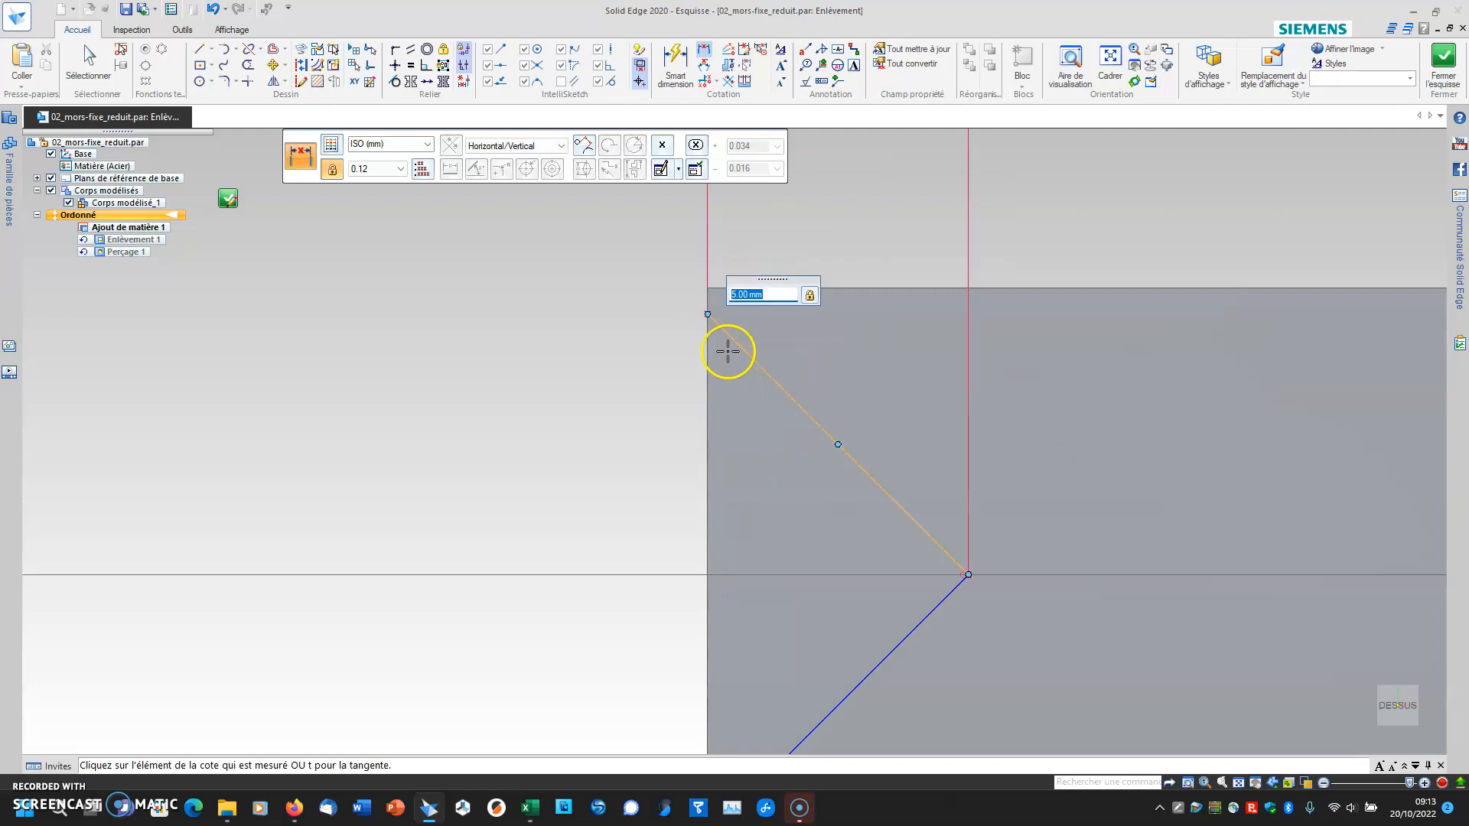
{"action": "scroll", "coordinate": [741, 345], "scroll_direction": "down", "scroll_amount": 2}
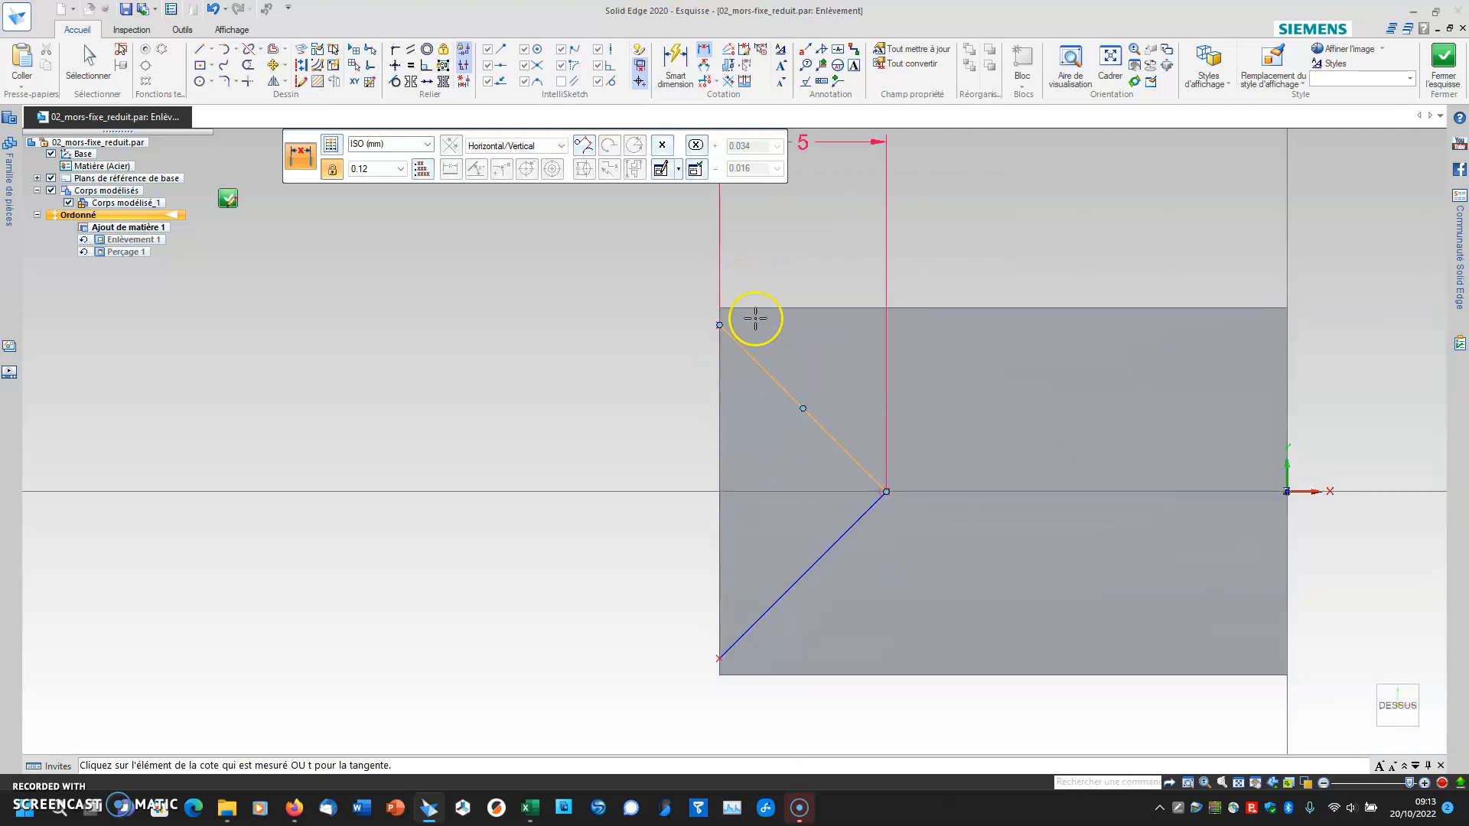
{"action": "left_click", "coordinate": [678, 60]}
{"action": "left_click", "coordinate": [755, 349]}
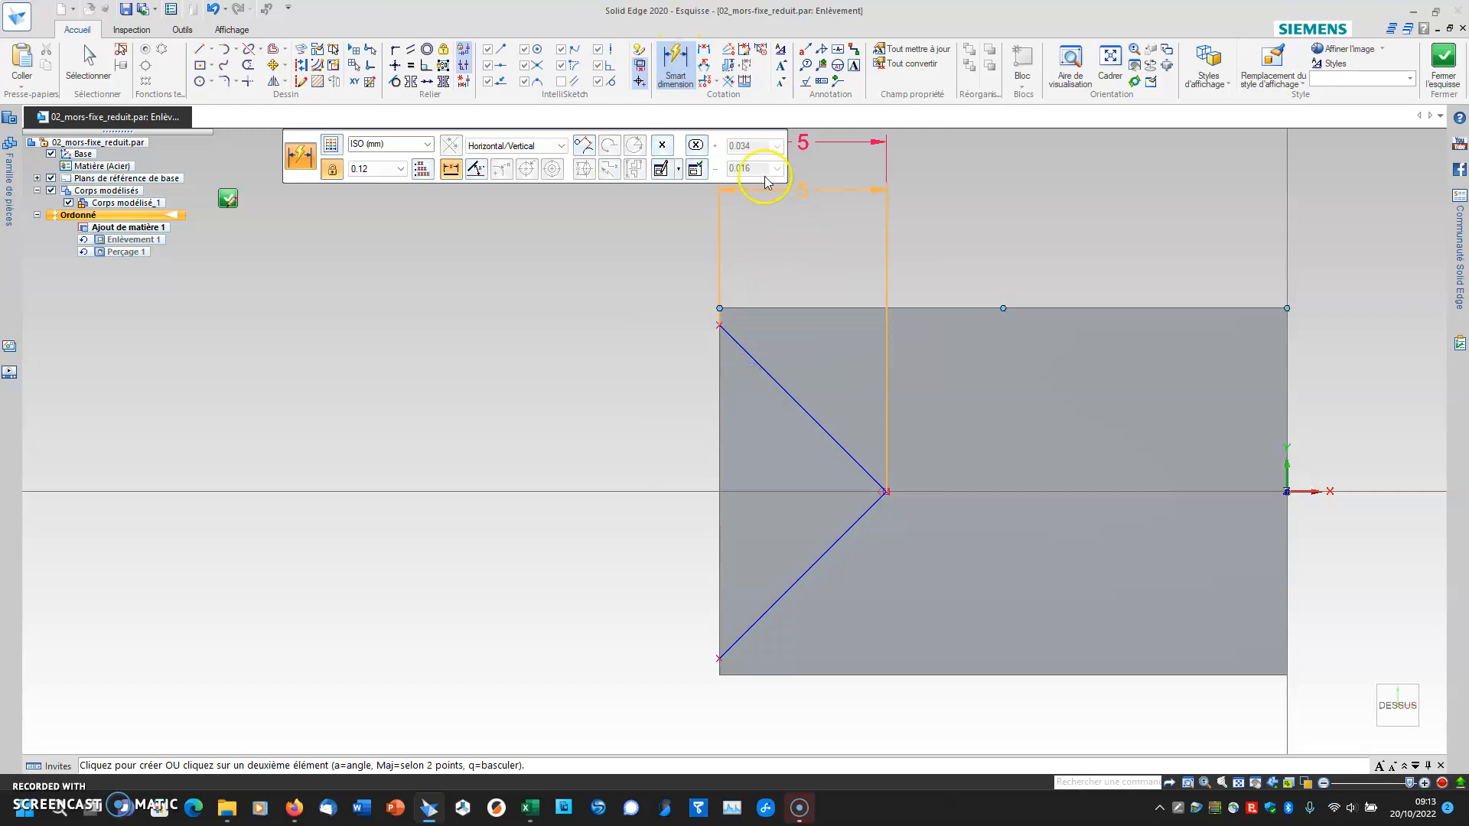
{"action": "left_click", "coordinate": [537, 145]}
{"action": "left_click", "coordinate": [524, 170]}
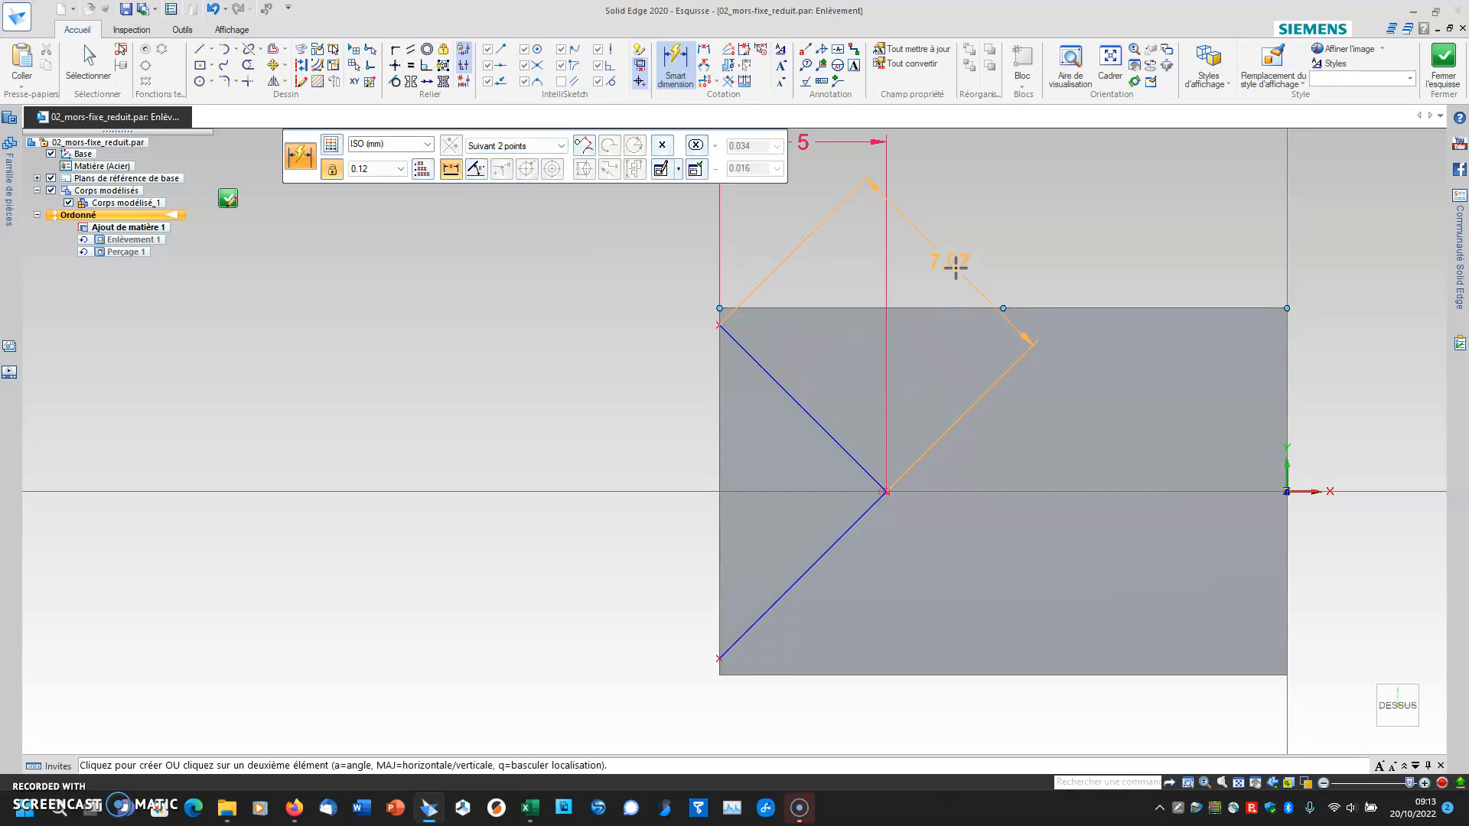
{"action": "key", "text": "Escape"}
{"action": "left_click", "coordinate": [676, 76]}
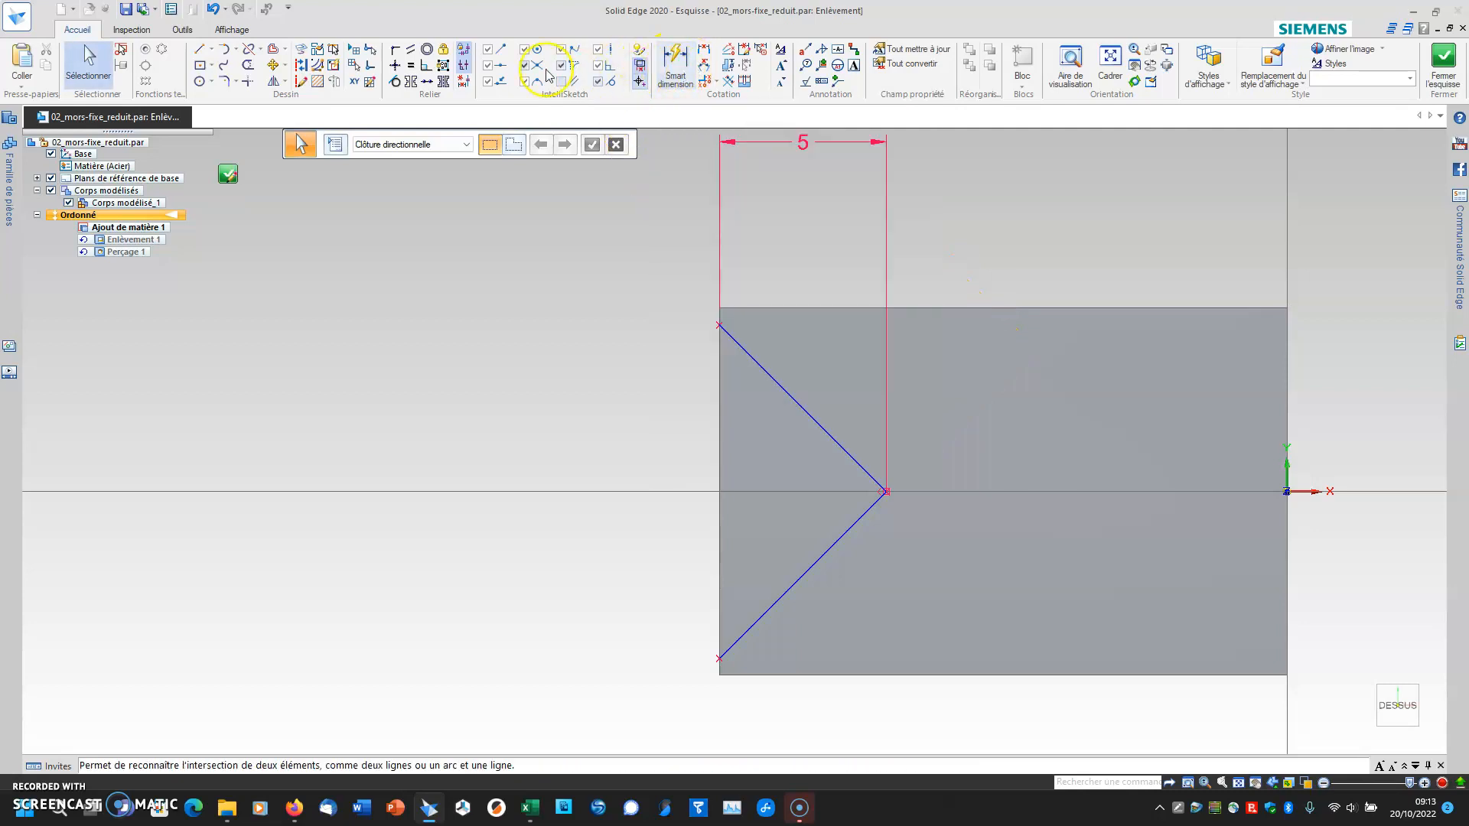
- Dimension the gap between the V notch's upper endpoint and the block's upper edge, and finish editing the cut
{"action": "left_click", "coordinate": [675, 65]}
{"action": "left_click", "coordinate": [725, 327]}
{"action": "left_click", "coordinate": [719, 325]}
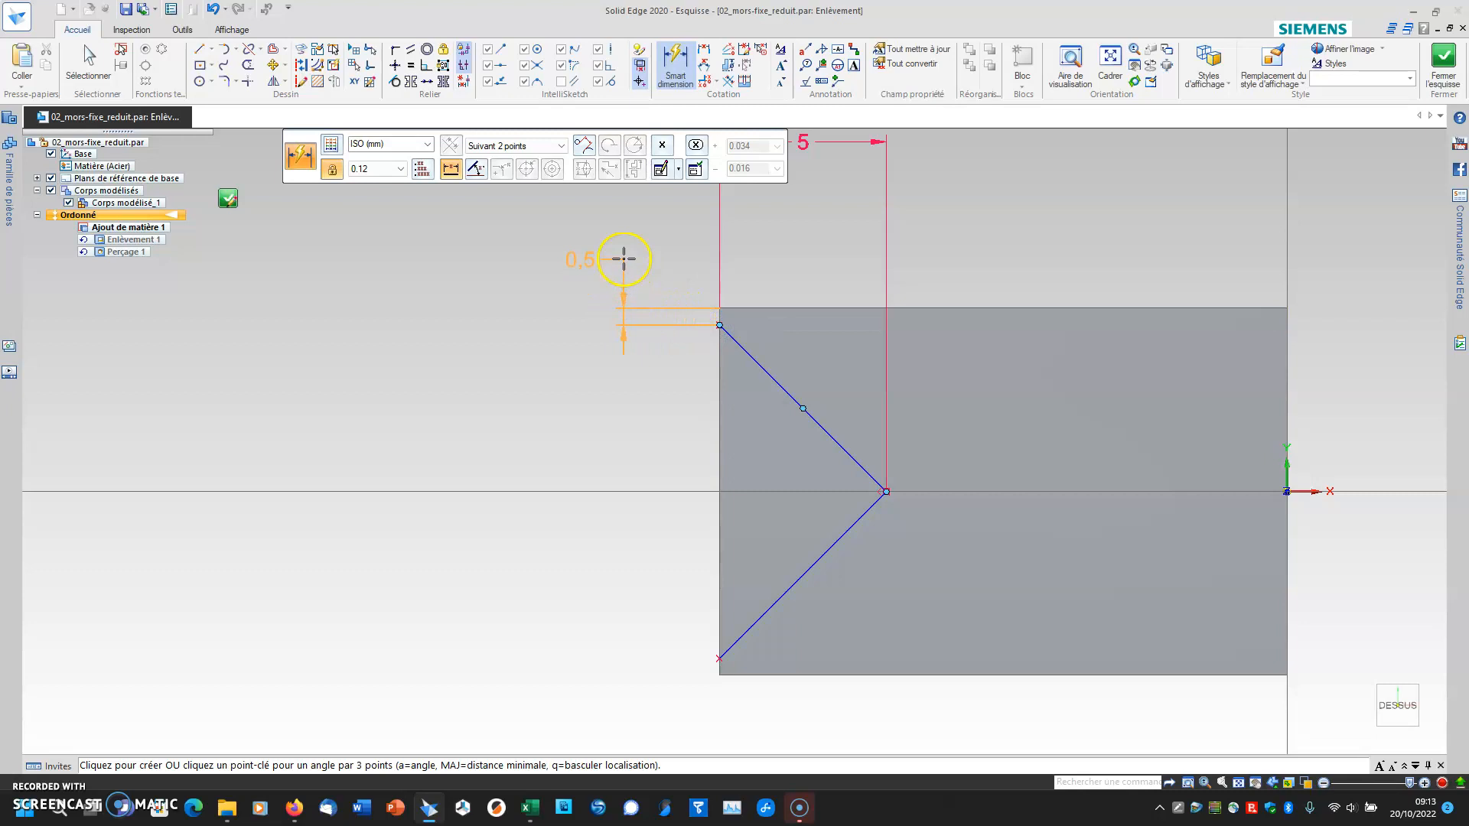
{"action": "left_click", "coordinate": [623, 258]}
{"action": "key", "text": "Escape"}
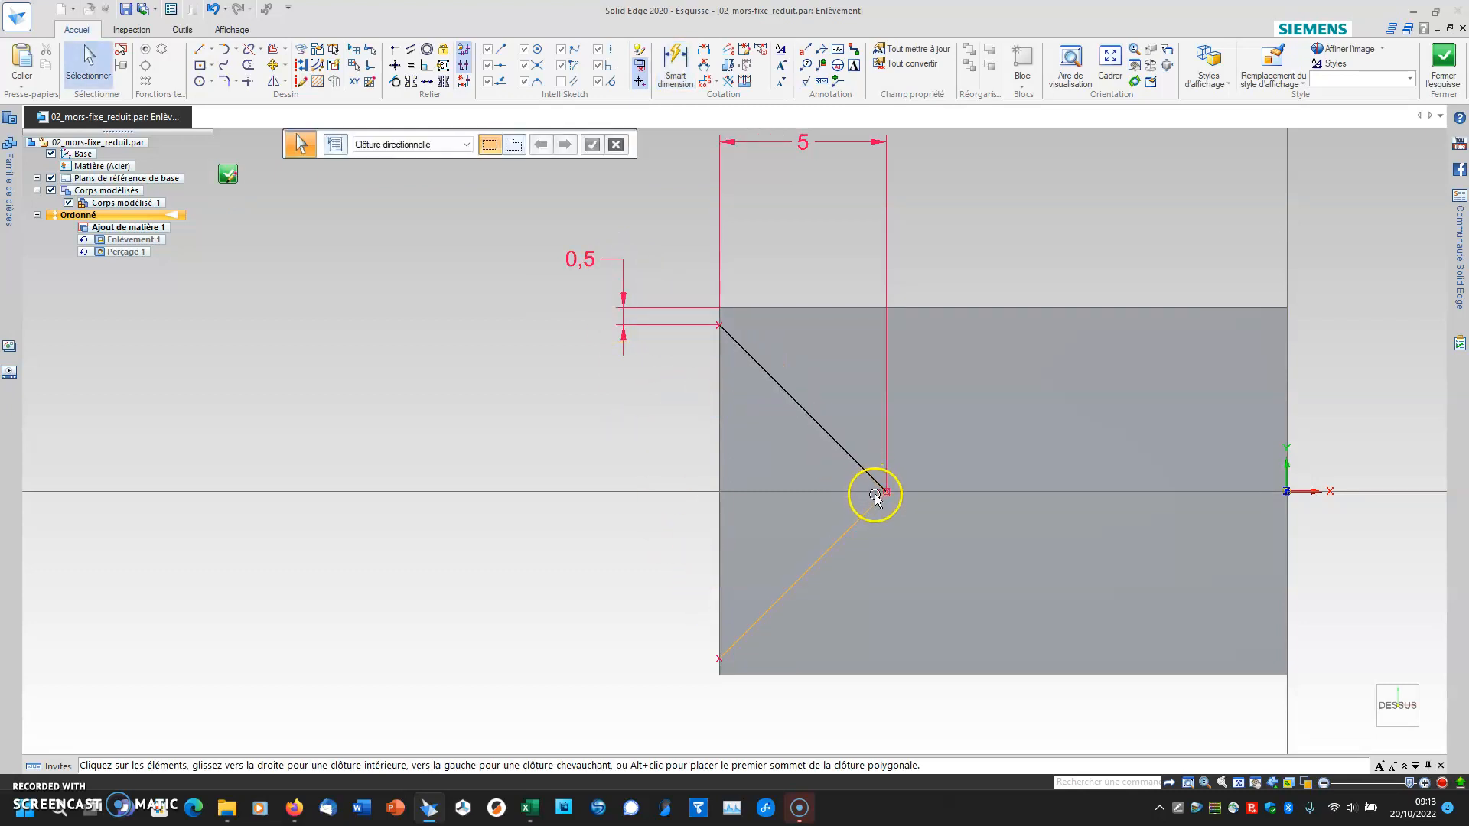
{"action": "scroll", "coordinate": [601, 390], "scroll_direction": "down", "scroll_amount": 2}
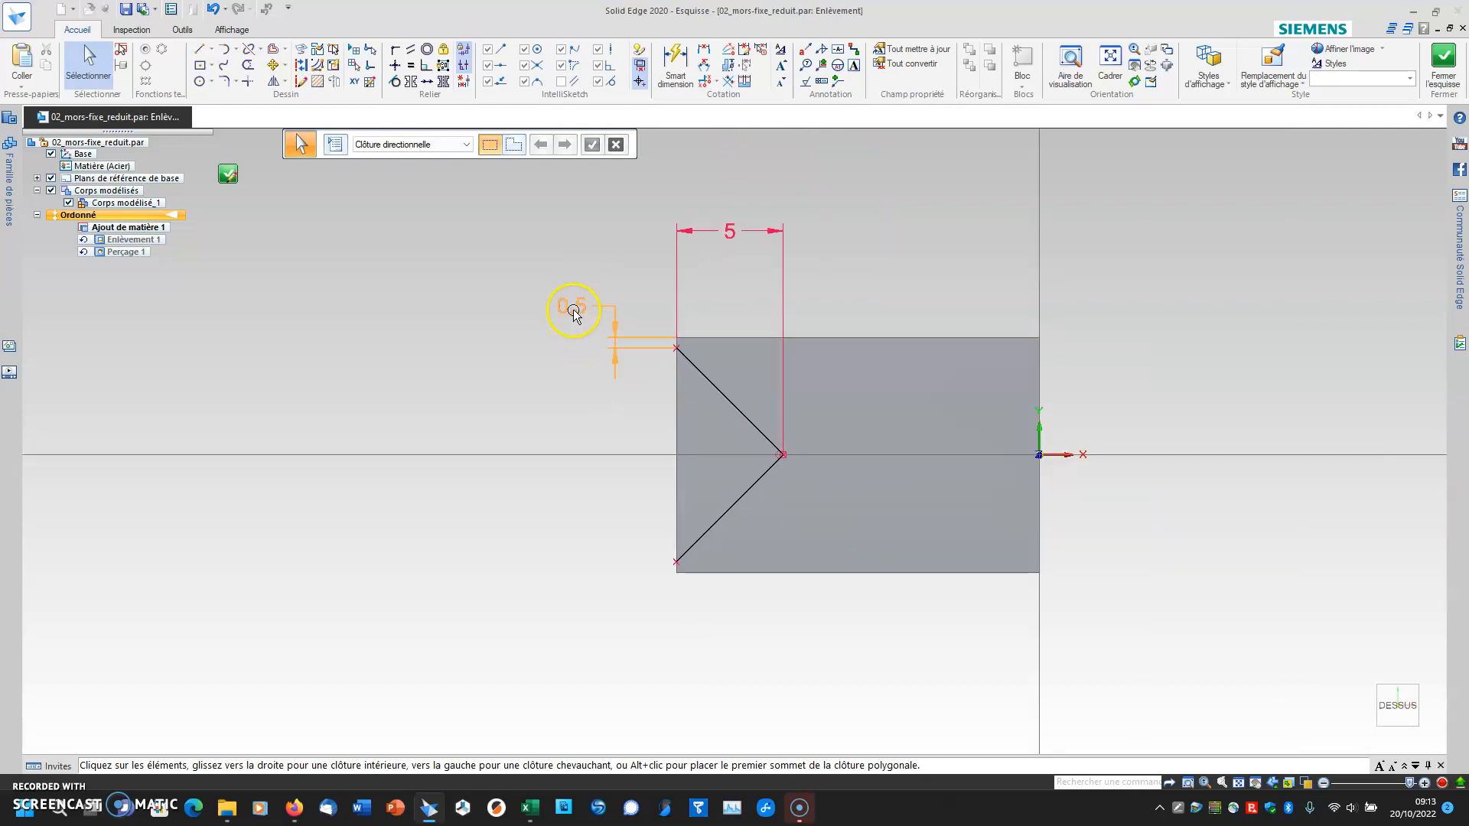
{"action": "left_click", "coordinate": [1443, 65]}
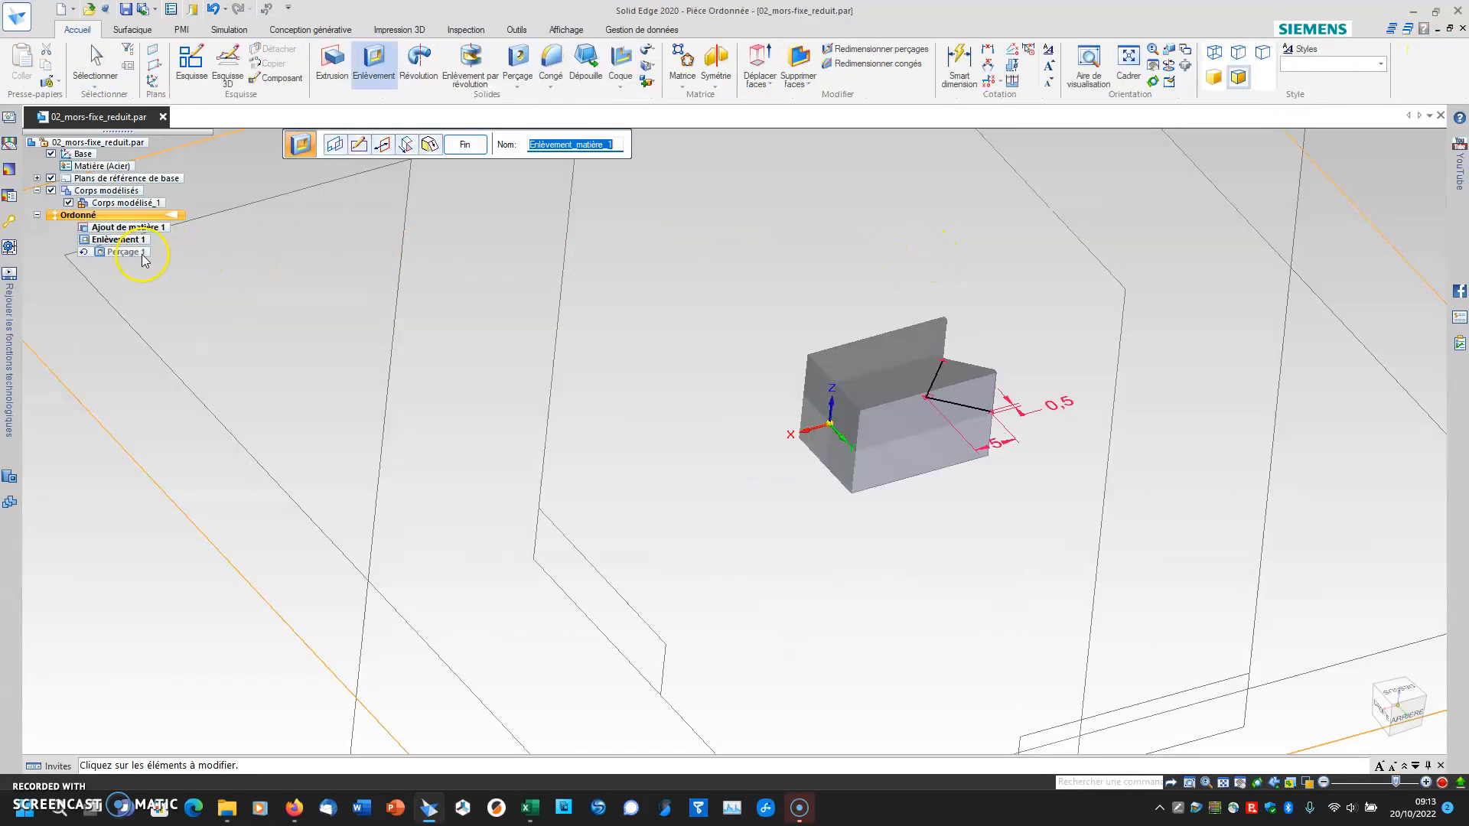
{"action": "left_click", "coordinate": [385, 143]}
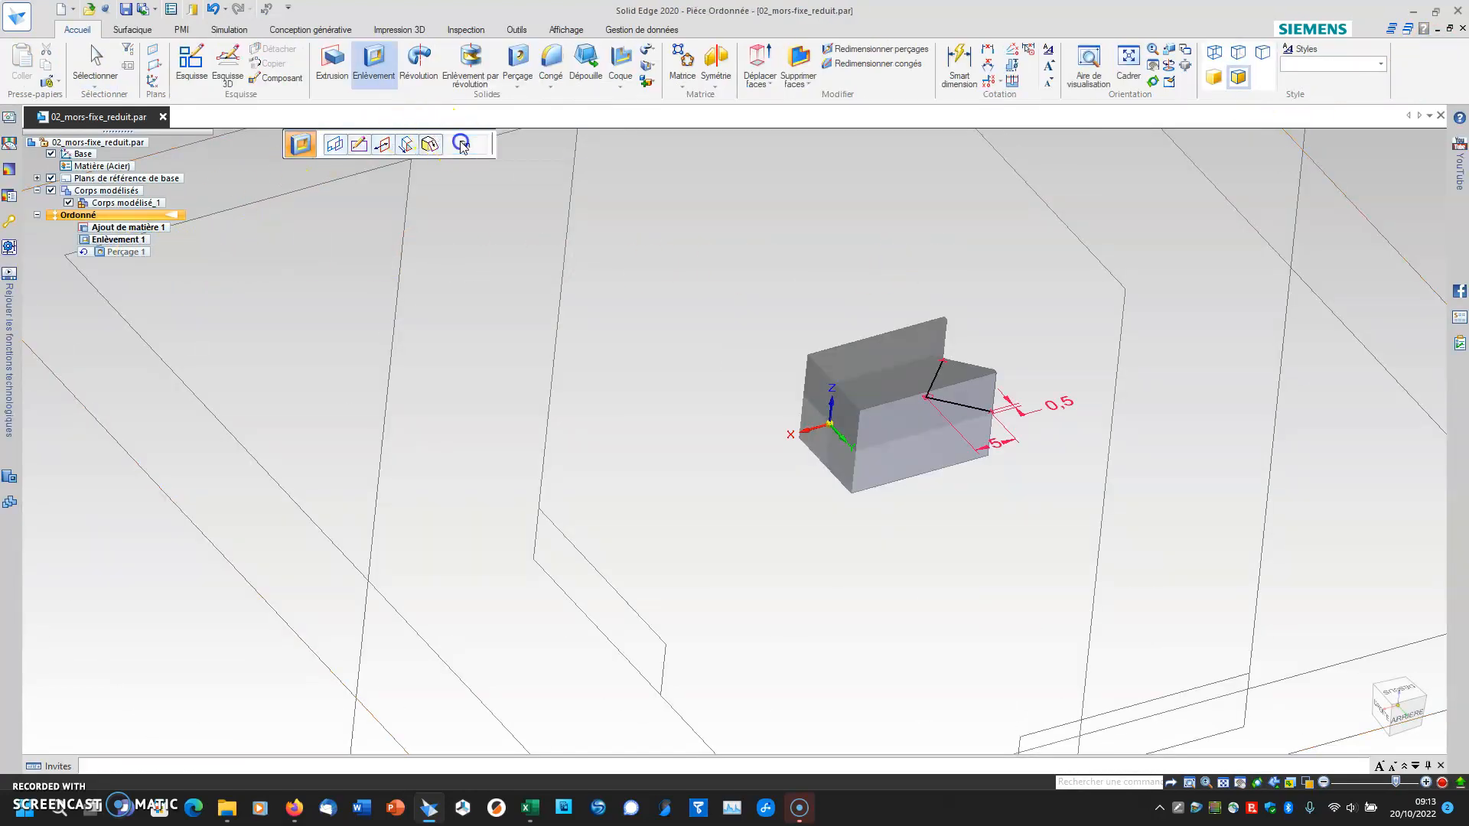
- Examine the thread size and depth settings in the hole options of Perçage 1
{"action": "left_click", "coordinate": [89, 253]}
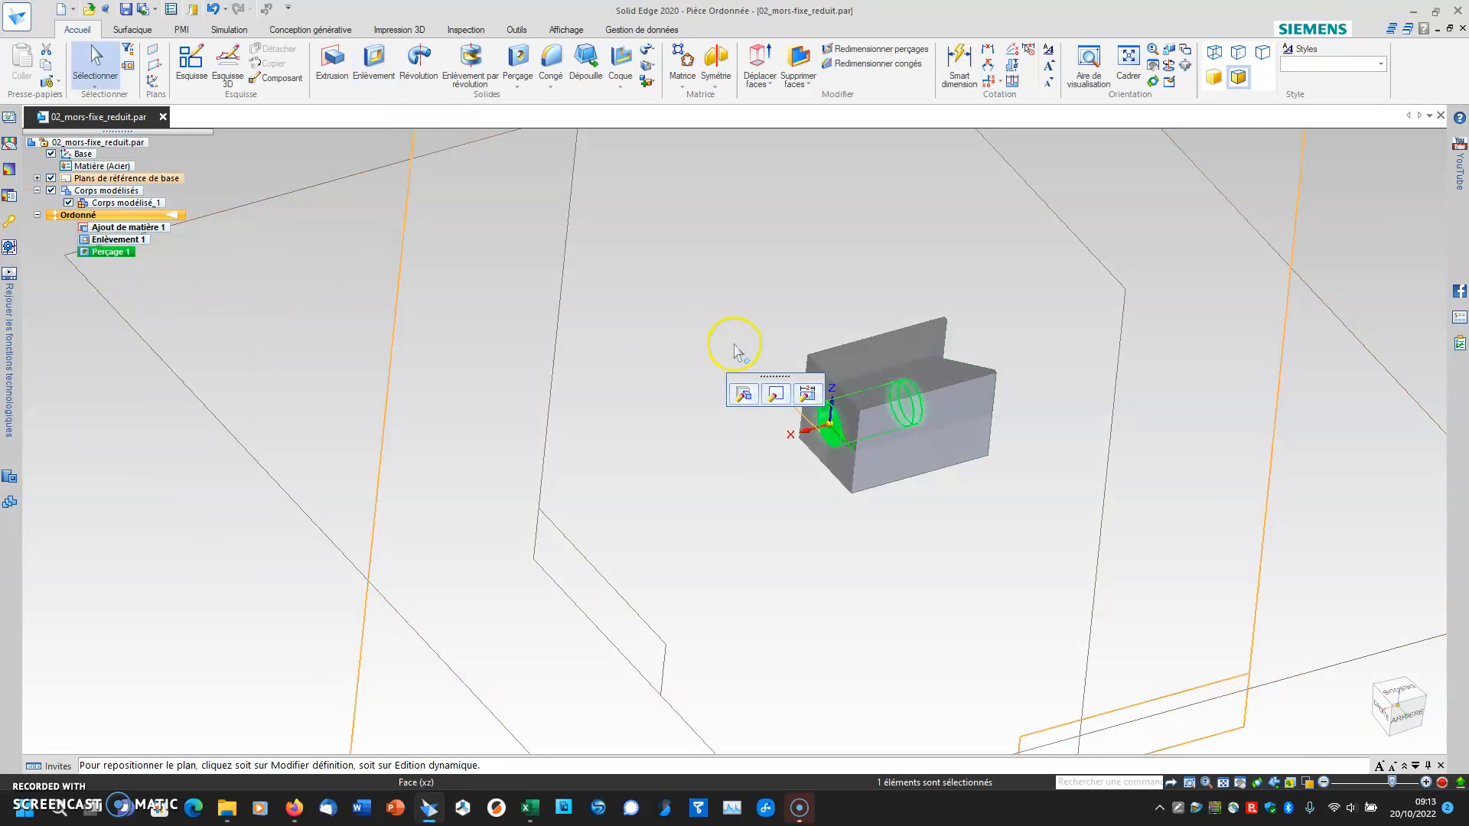
{"action": "left_click", "coordinate": [744, 395]}
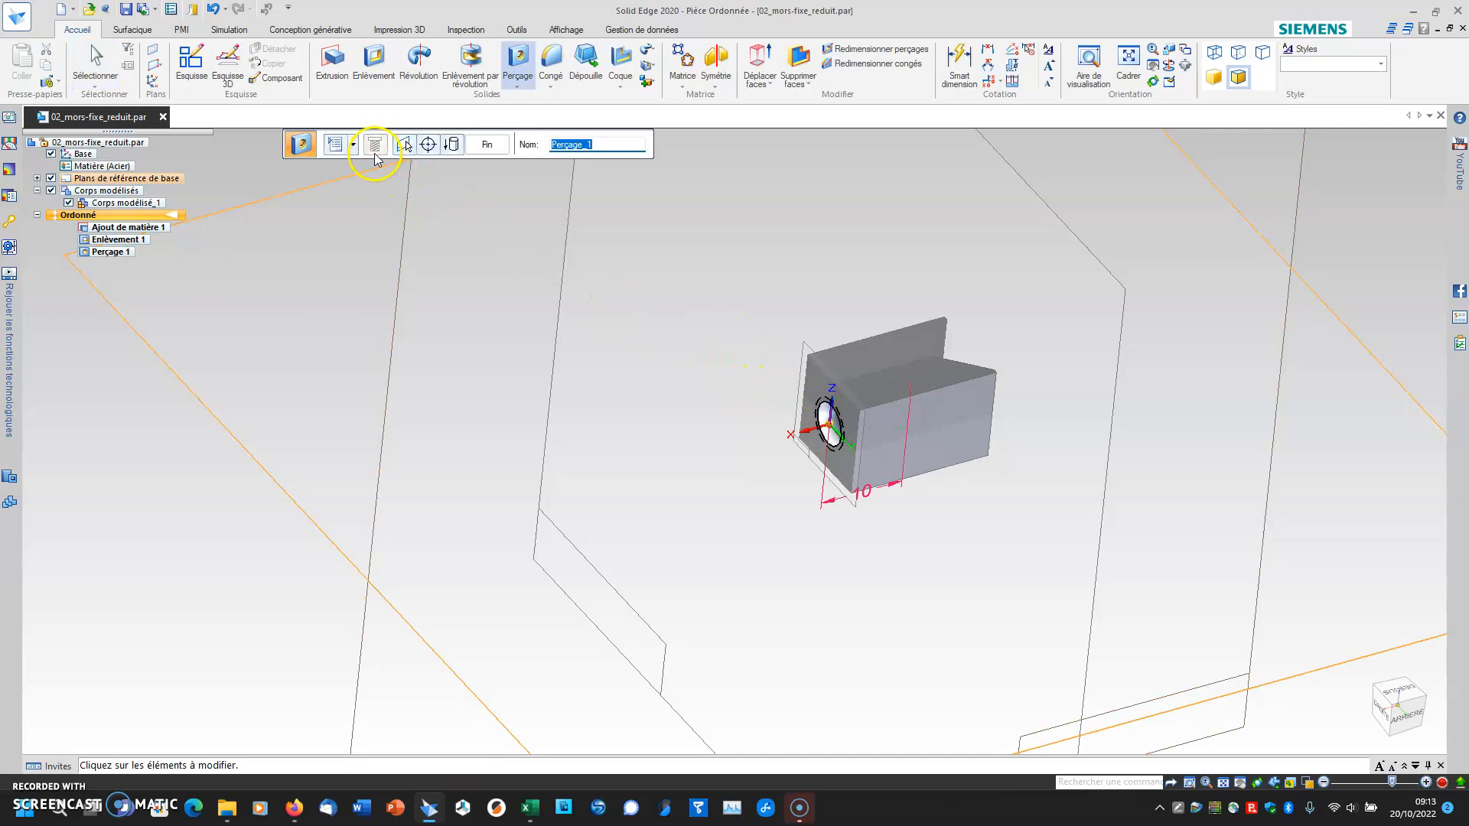
{"action": "left_click", "coordinate": [339, 146]}
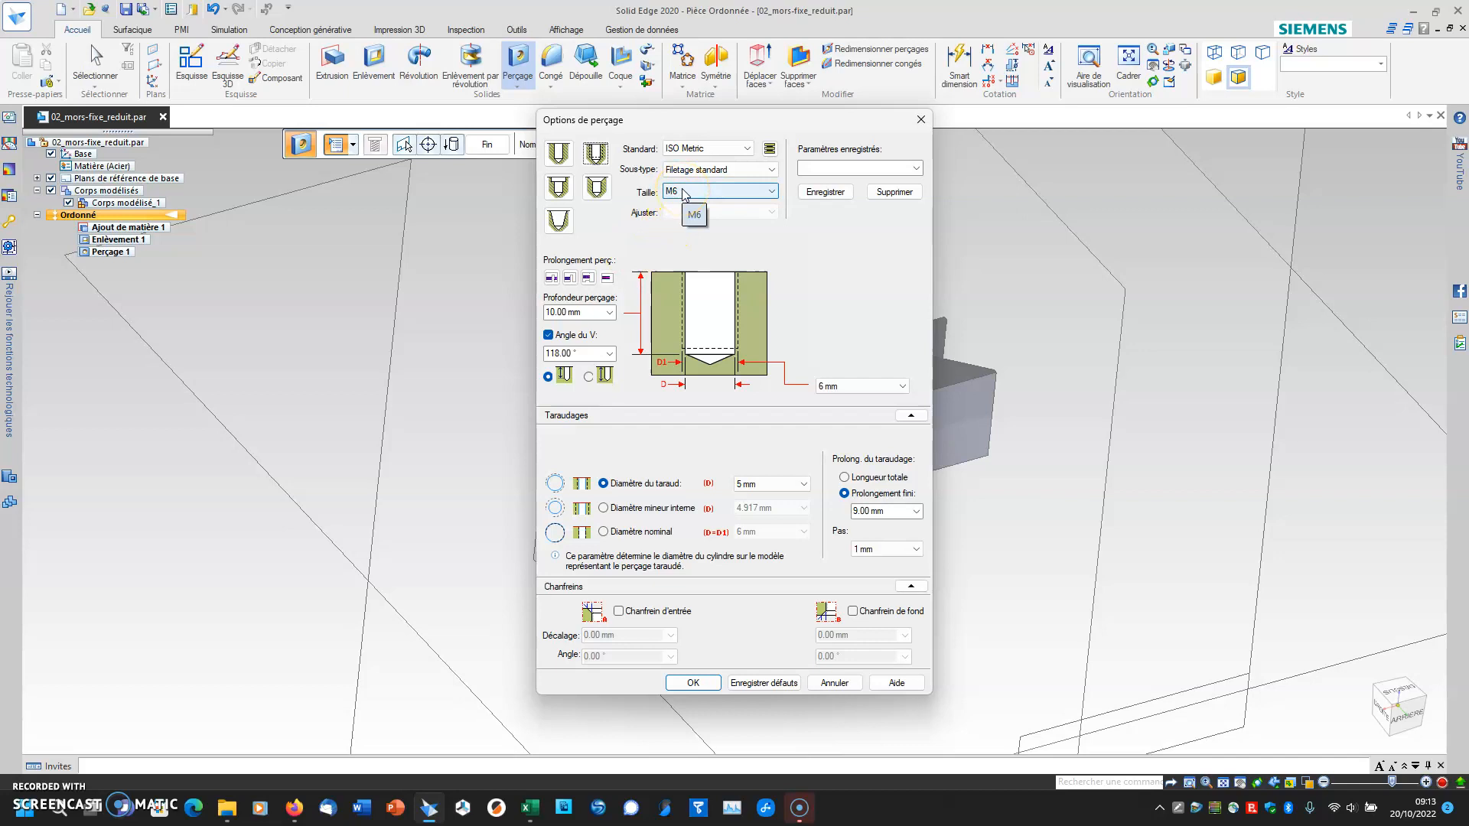
{"action": "left_click", "coordinate": [921, 120]}
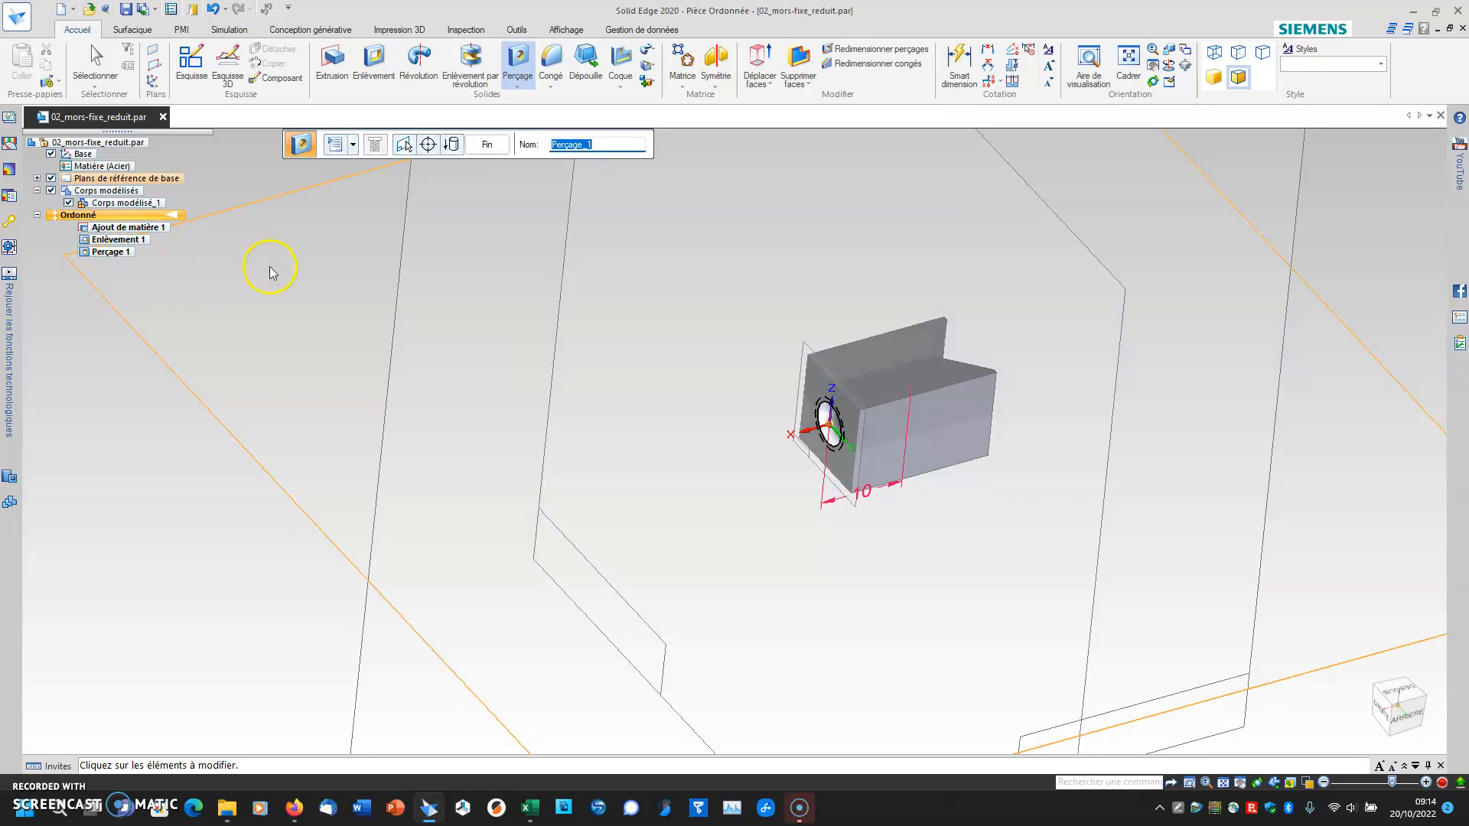
{"action": "key", "text": "Escape"}
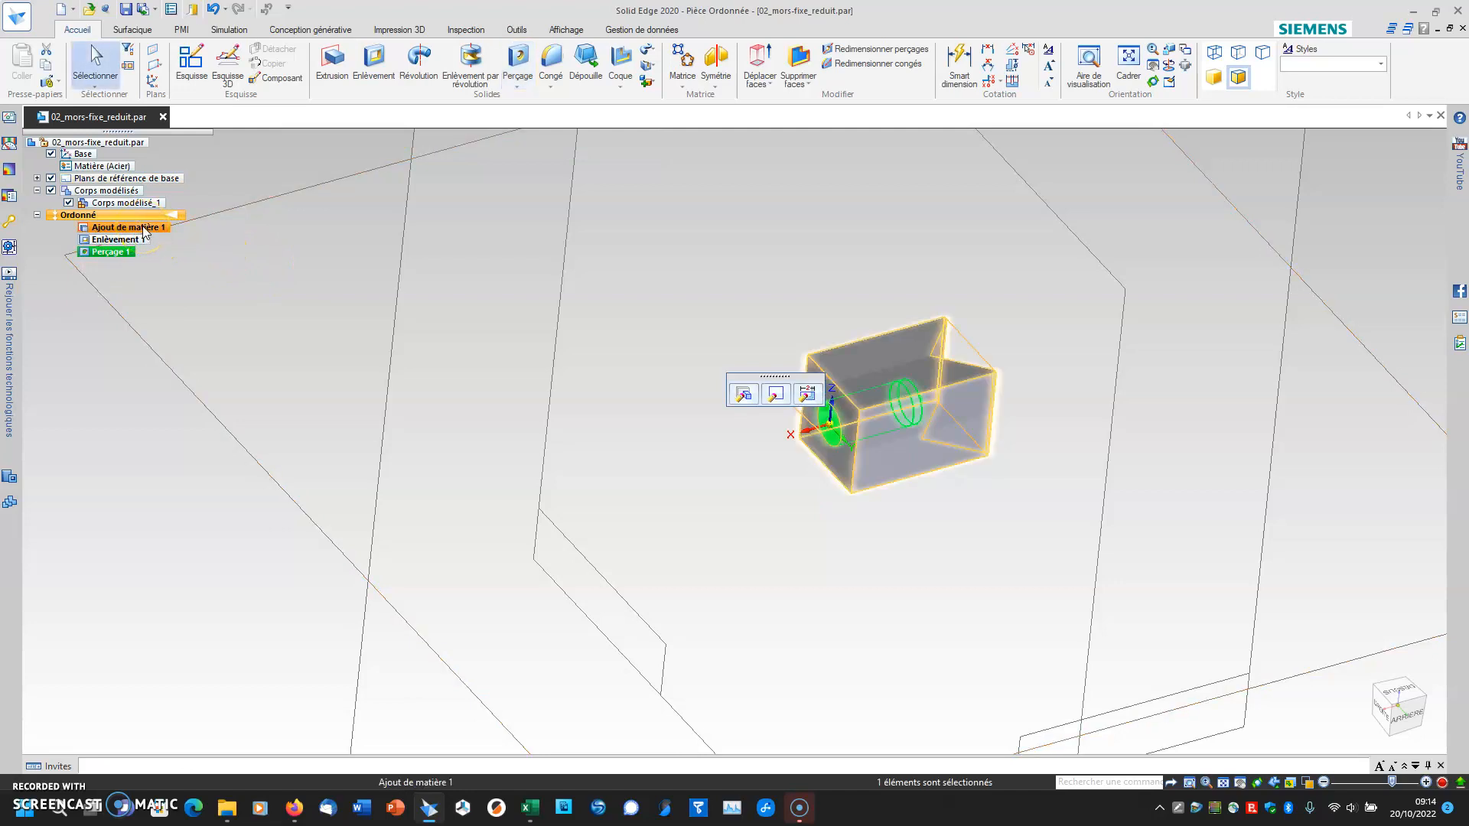
- Set the height dimension of the Ajout de matière 1 square section to 6.6 mm through dynamic editing
{"action": "left_click", "coordinate": [143, 228]}
{"action": "left_click", "coordinate": [785, 399]}
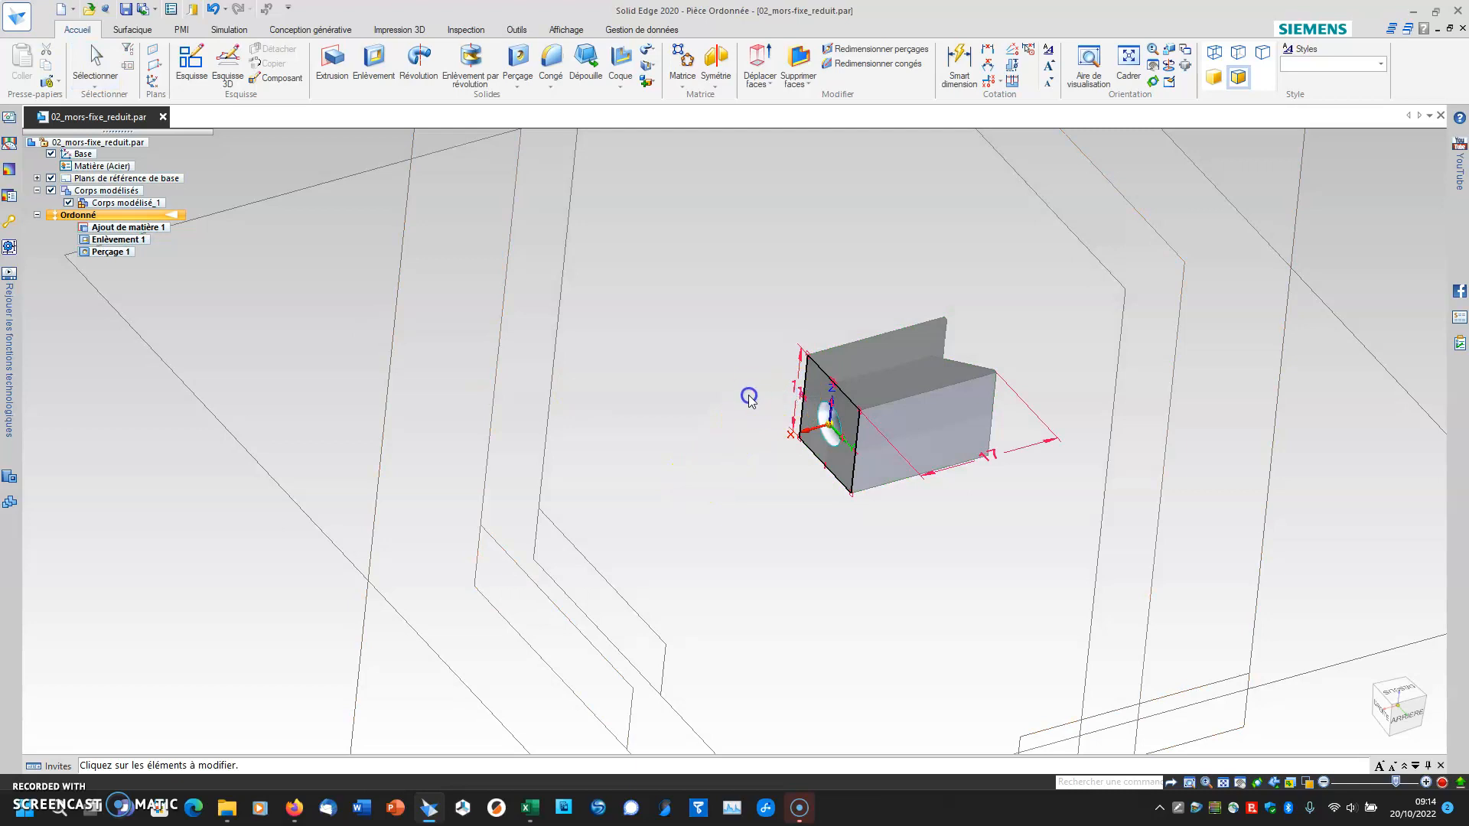
{"action": "left_click", "coordinate": [785, 399]}
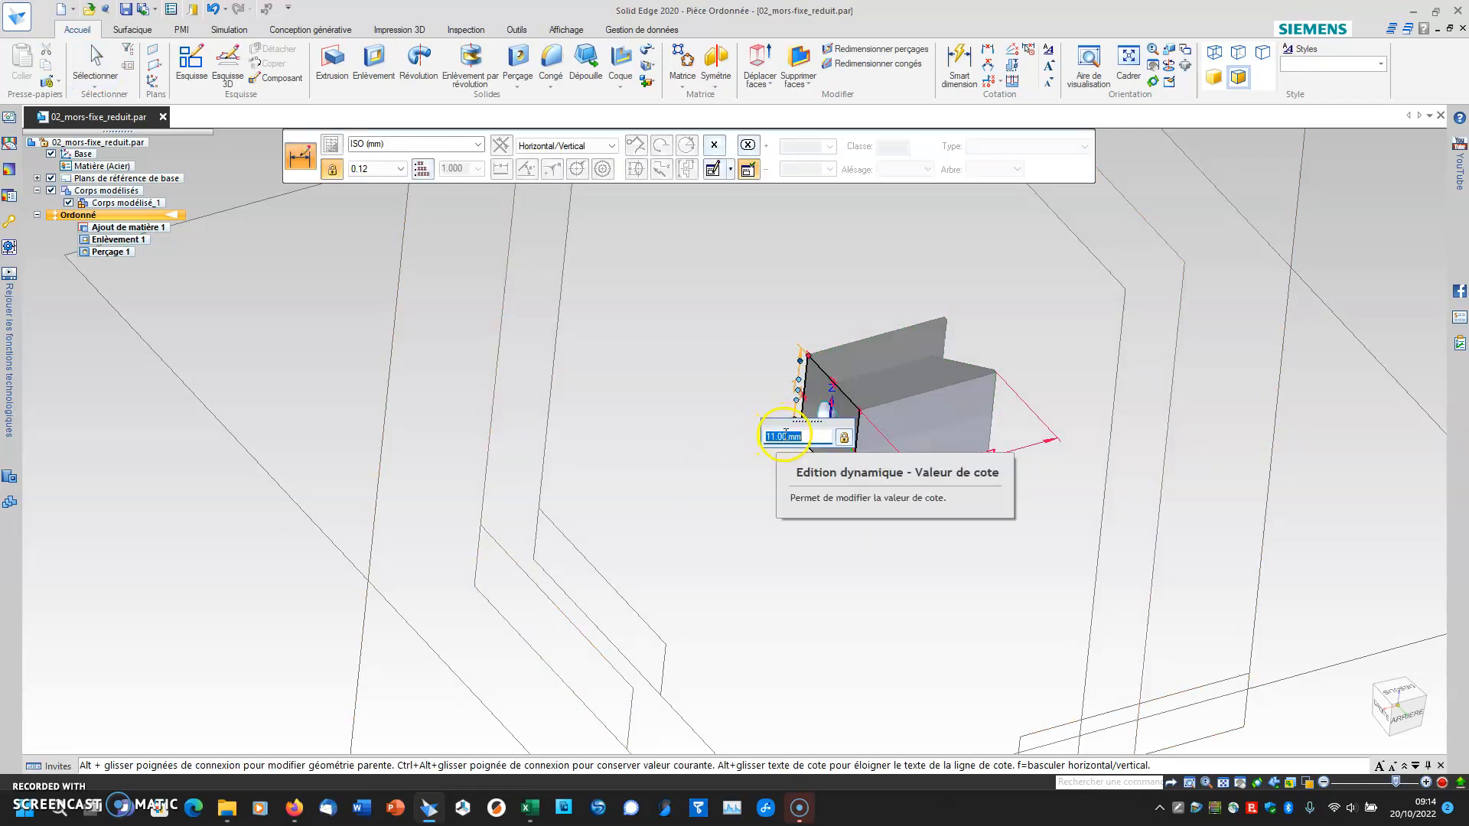
{"action": "left_click_drag", "start_coordinate": [787, 433], "coordinate": [872, 445]}
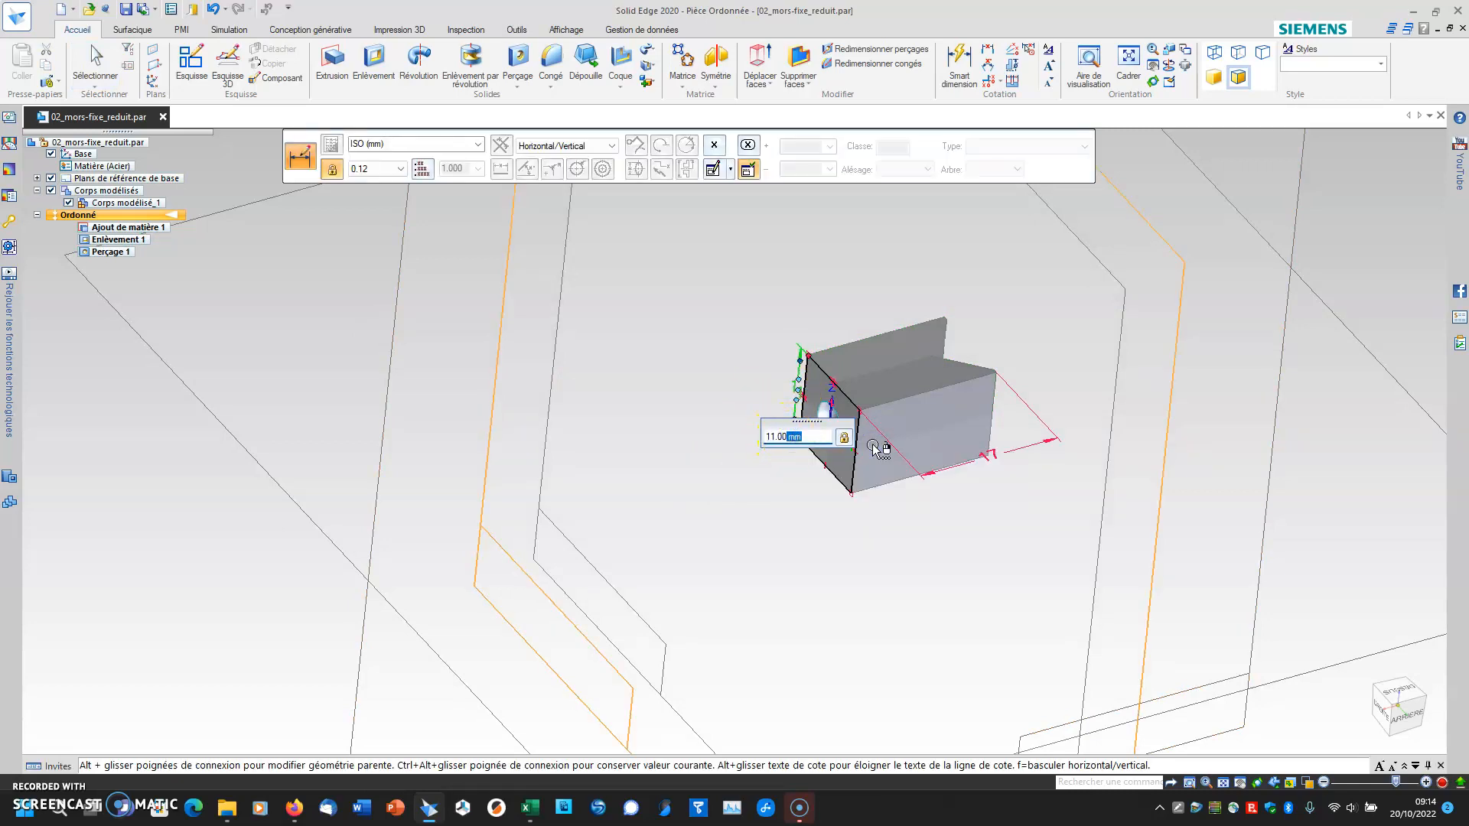
{"action": "key", "text": "Return"}
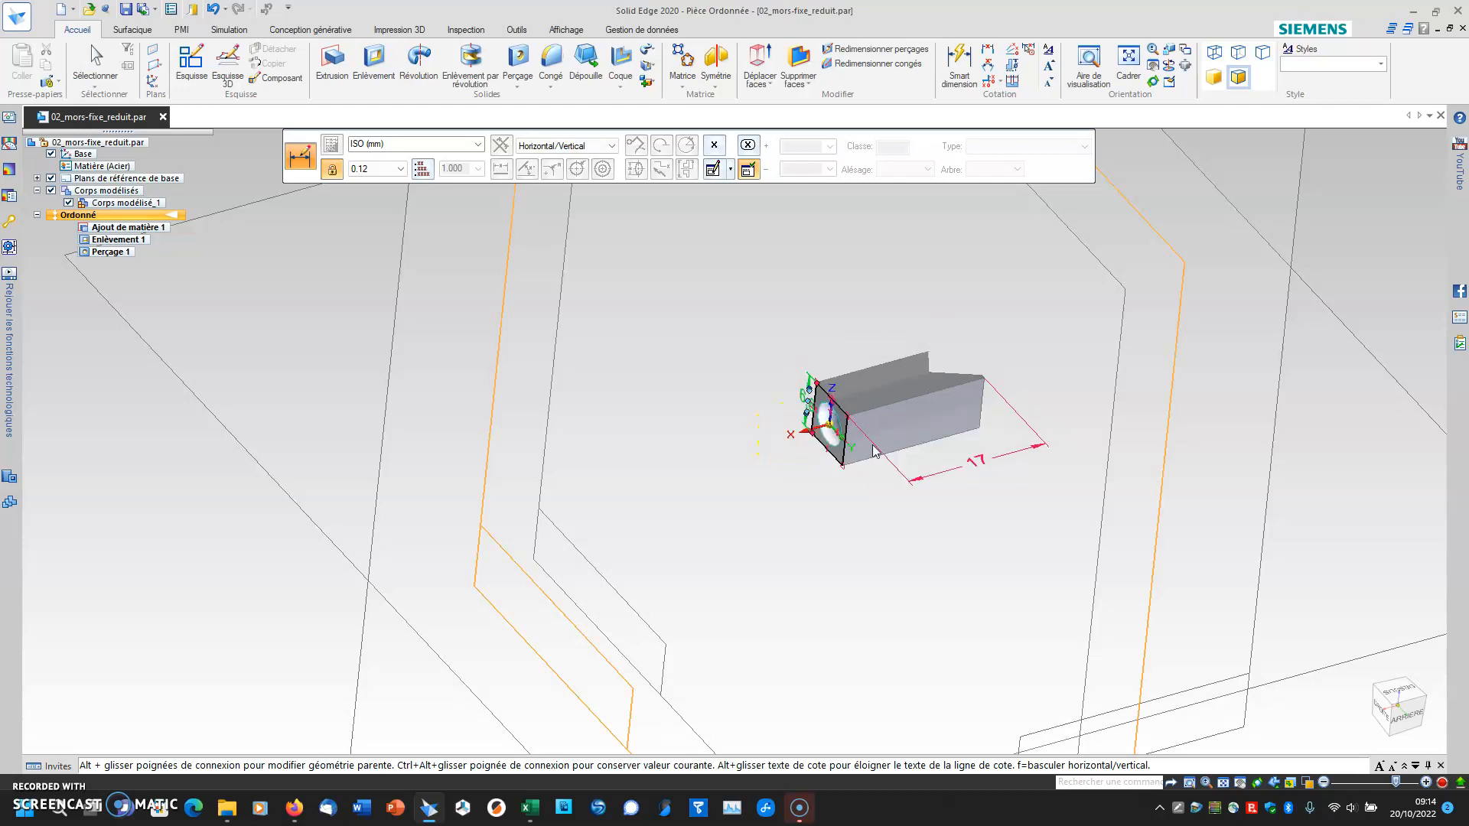
- Set the extrusion length of Ajout de matière 1 to 10.2 mm through dynamic editing
{"action": "left_click", "coordinate": [981, 461]}
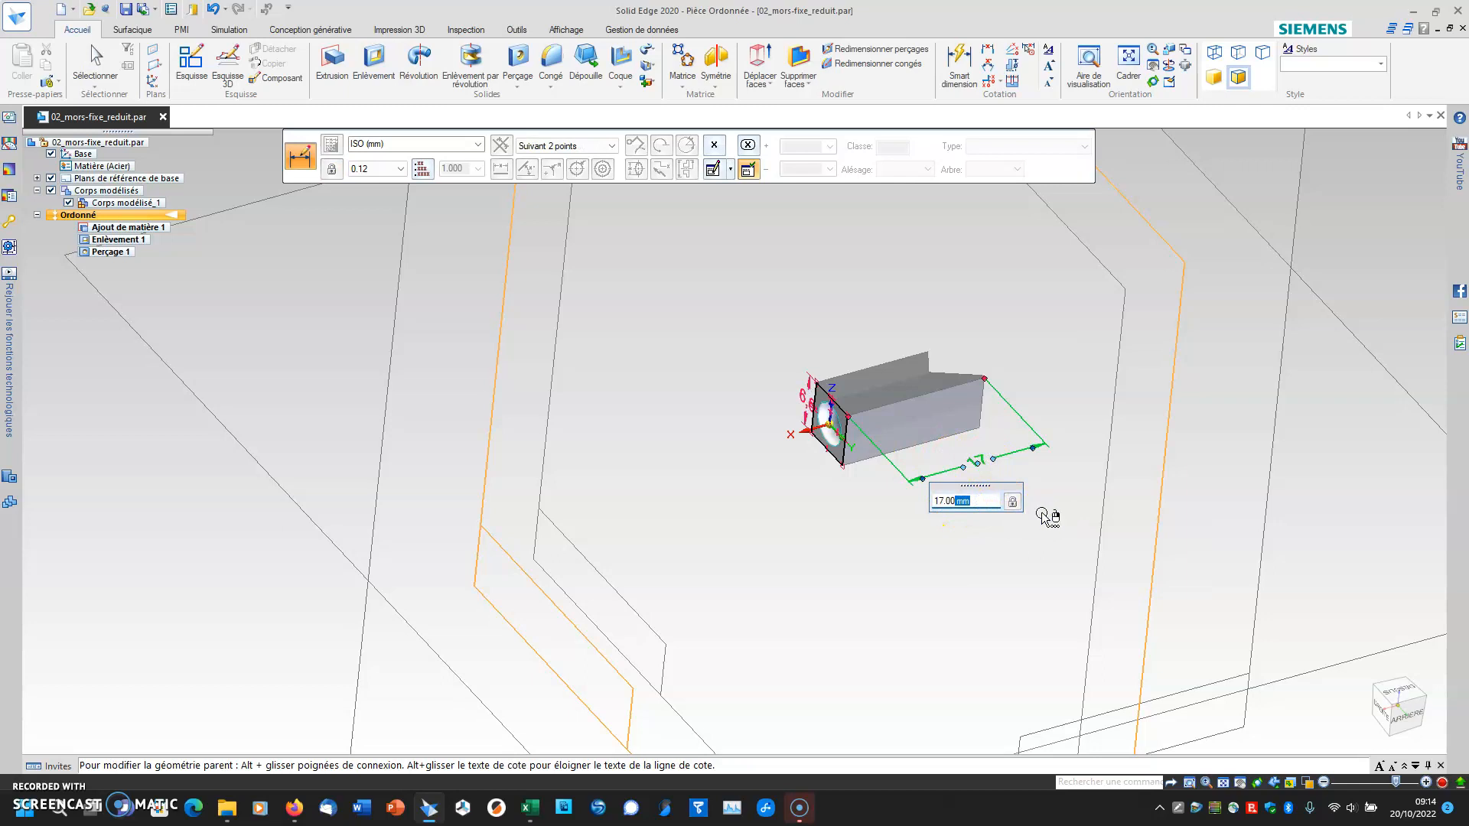
{"action": "key", "text": "Return"}
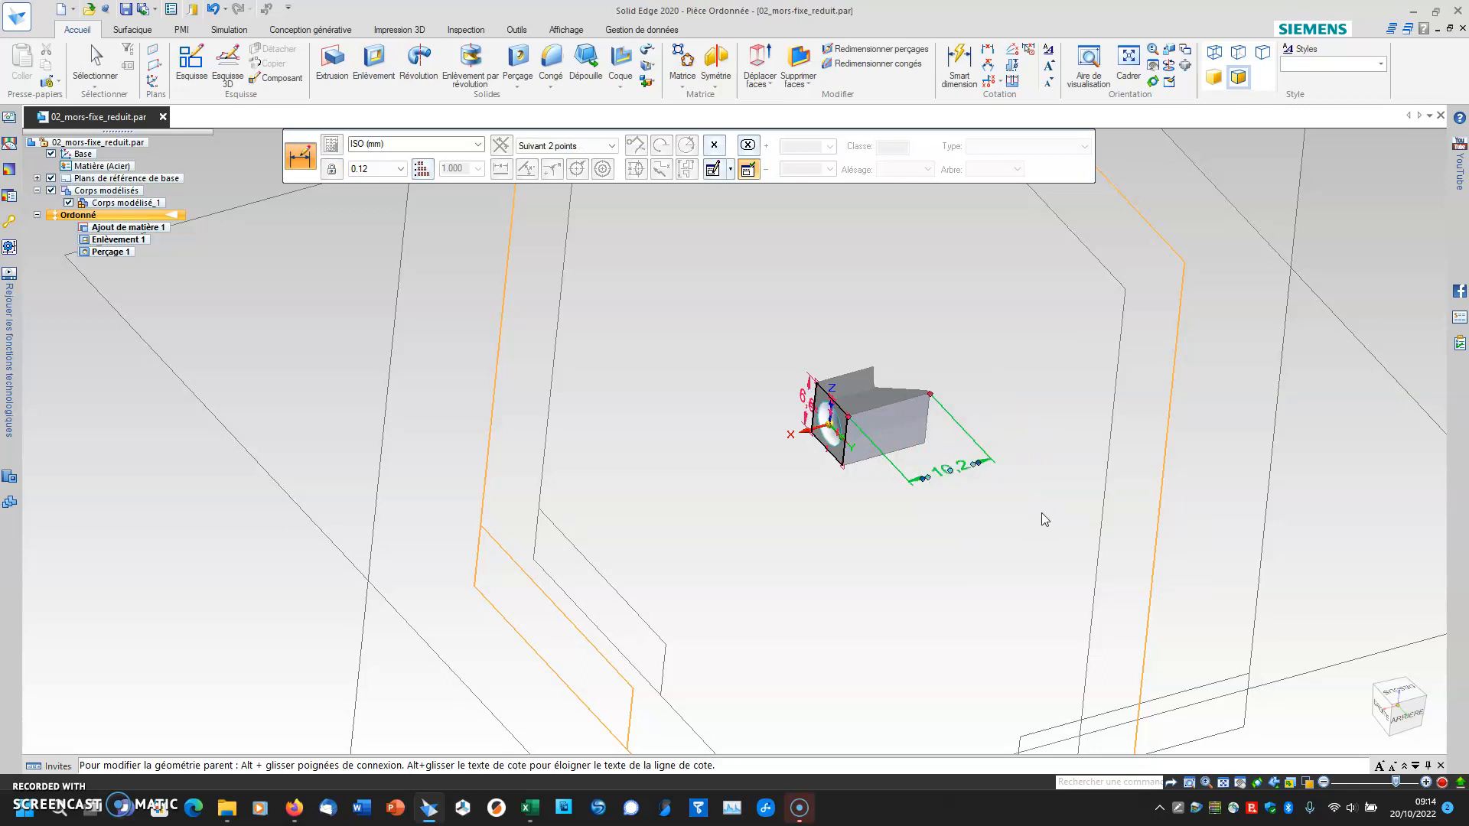
{"action": "middle_click_drag", "start_coordinate": [949, 429], "coordinate": [921, 521]}
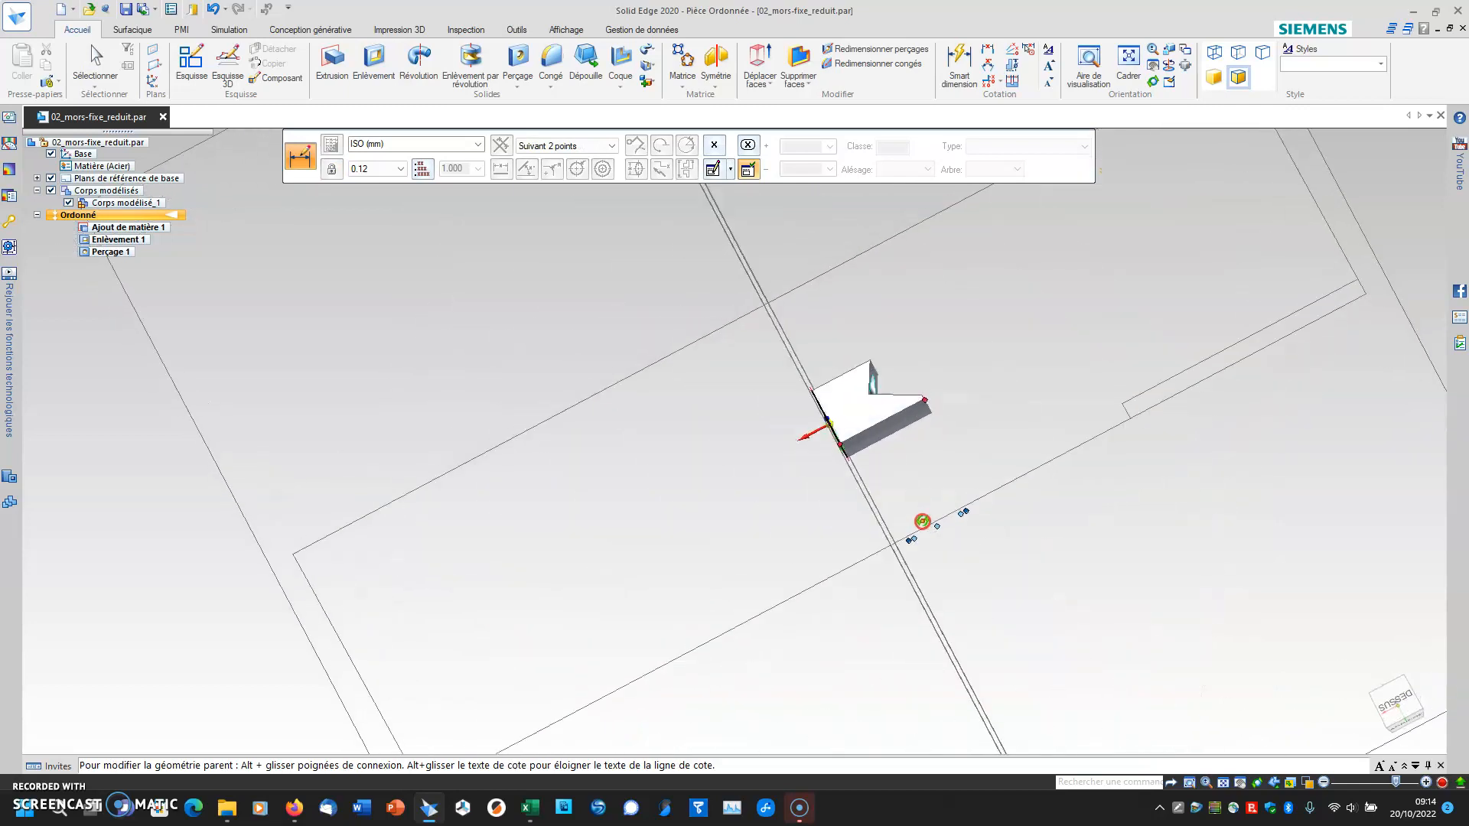
{"action": "scroll", "coordinate": [905, 392], "scroll_direction": "up", "scroll_amount": 1}
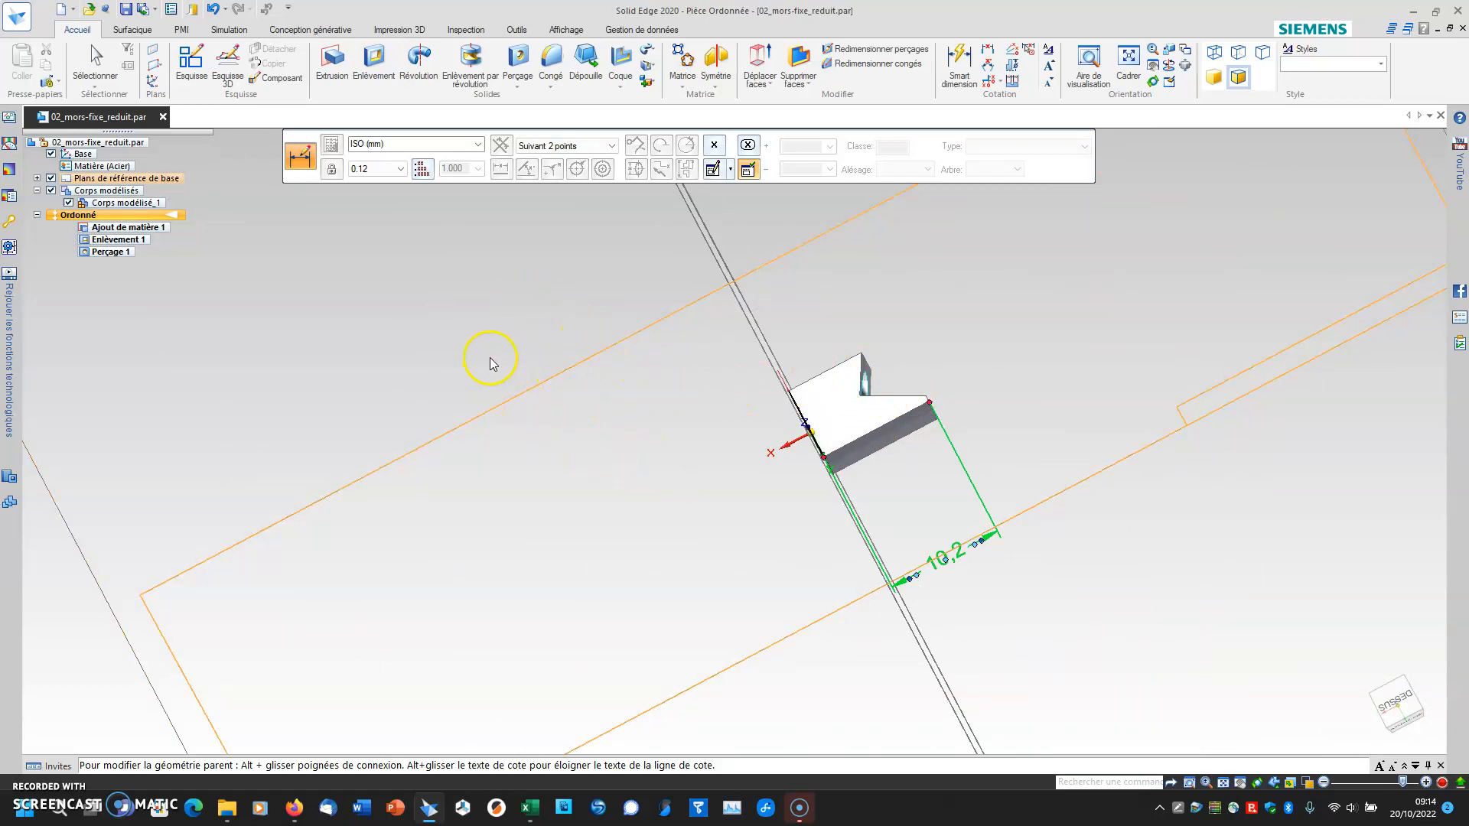
{"action": "left_click", "coordinate": [95, 61]}
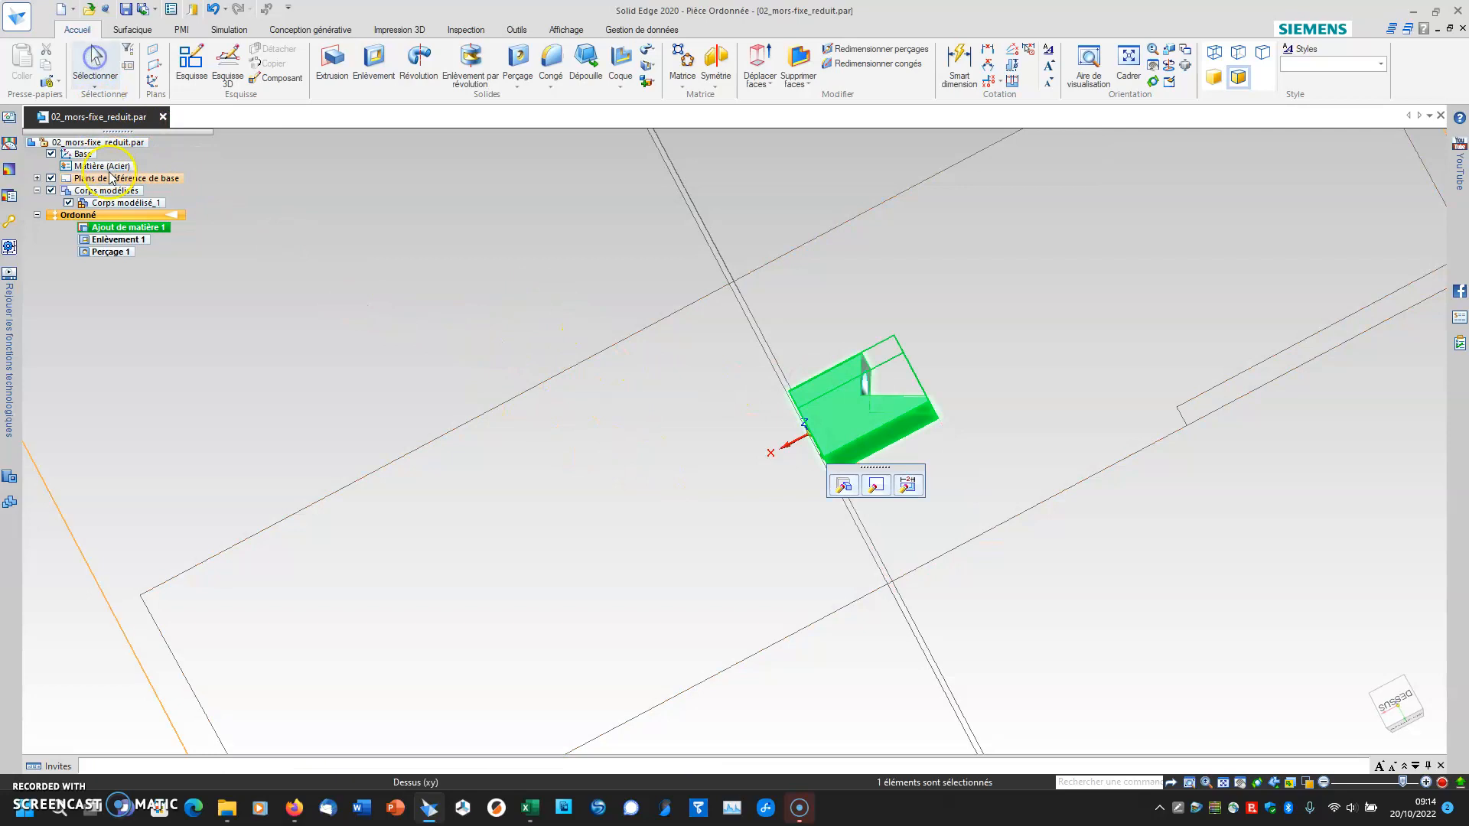
- Dynamically edit Enlèvement 1 and set the gap between the V notch's endpoint and the block's edge to 0.3 mm
{"action": "left_click", "coordinate": [115, 239]}
{"action": "left_click", "coordinate": [977, 487]}
{"action": "left_click", "coordinate": [1018, 393]}
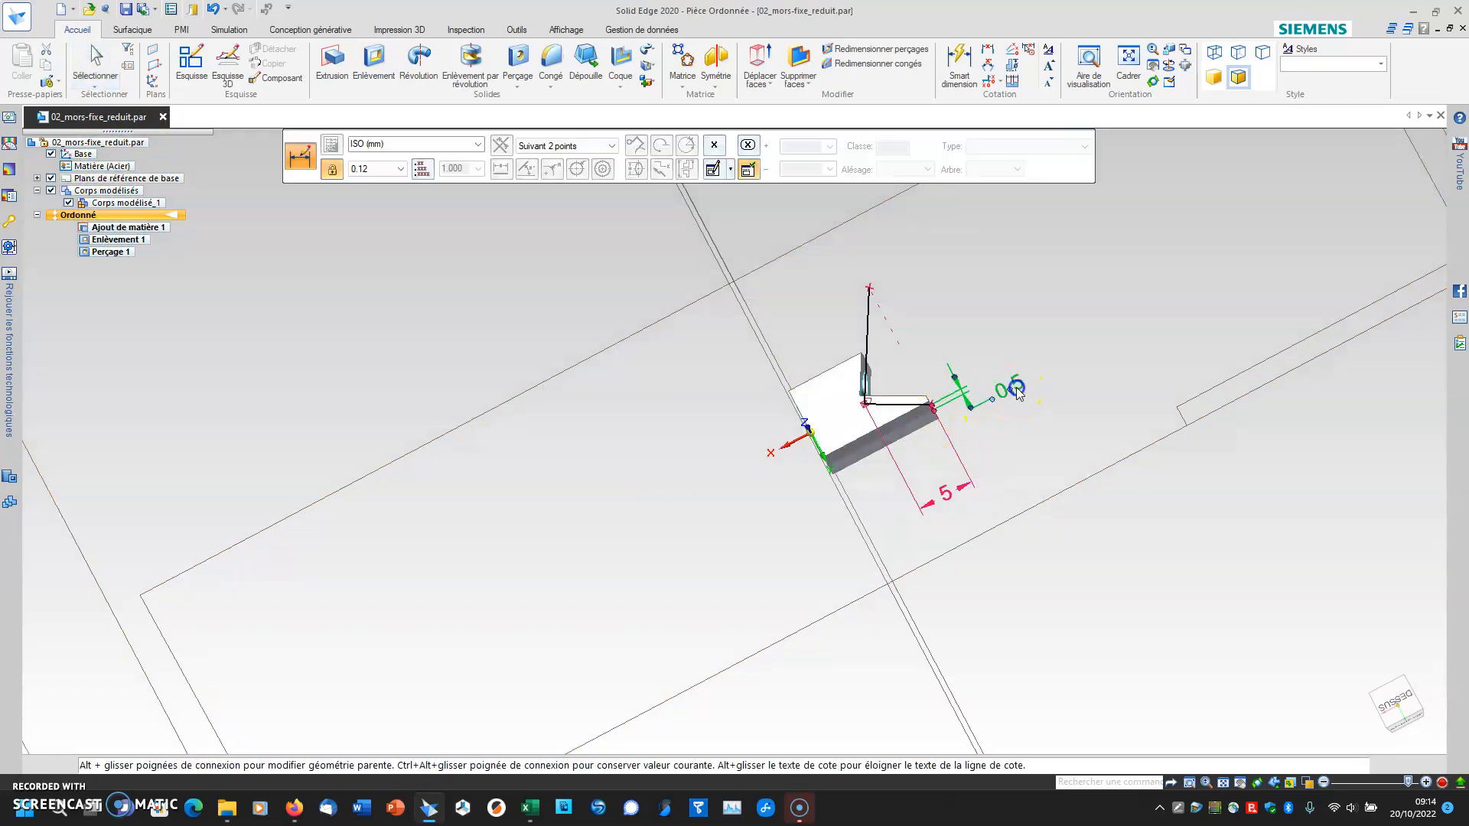
{"action": "key", "text": "BackSpace"}
{"action": "key", "text": "Return"}
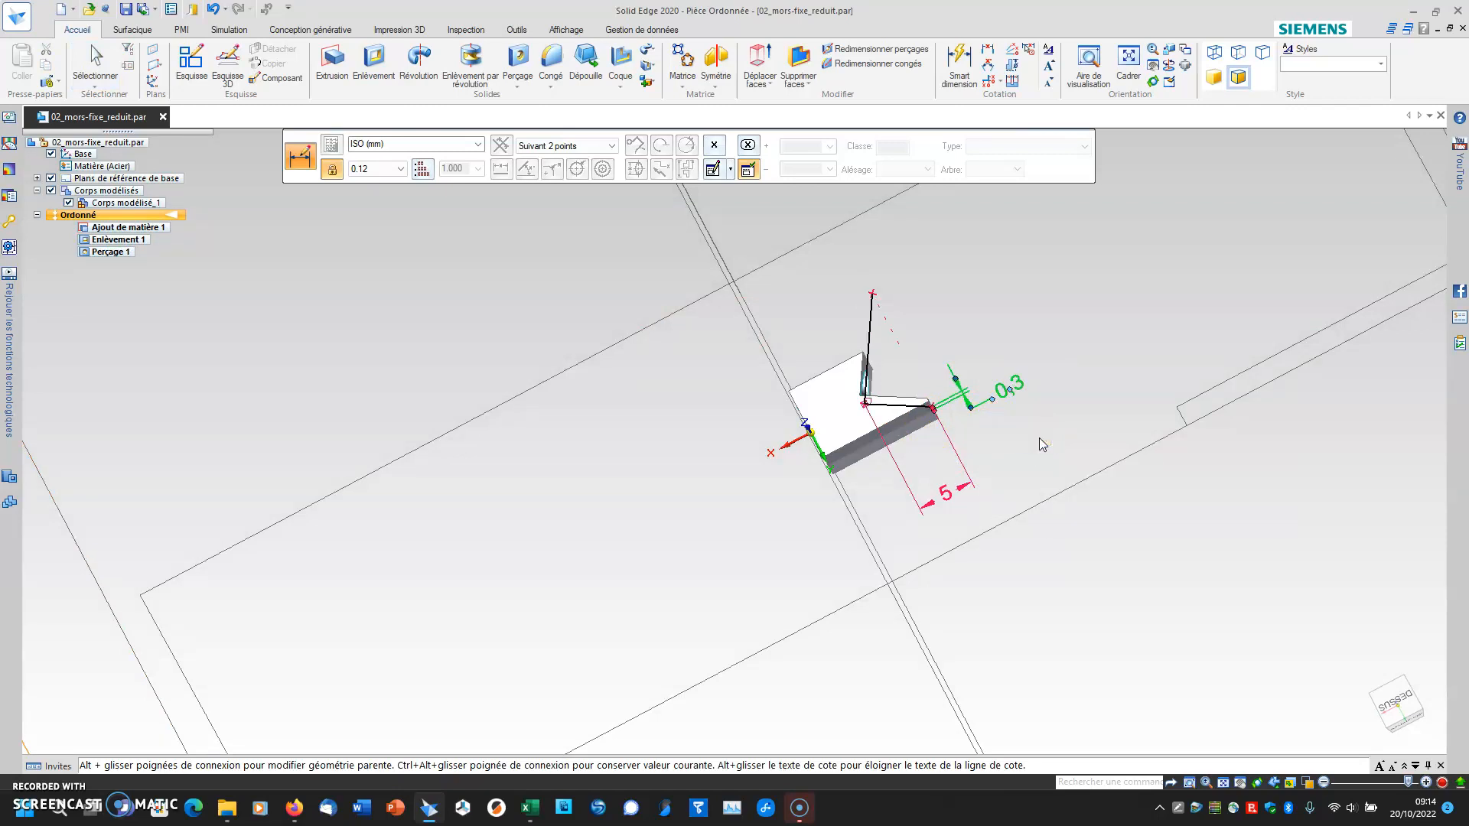
- Set the V notch's depth from its vertex to the block's end edge to 3 mm and leave dimension editing
{"action": "left_click", "coordinate": [947, 494]}
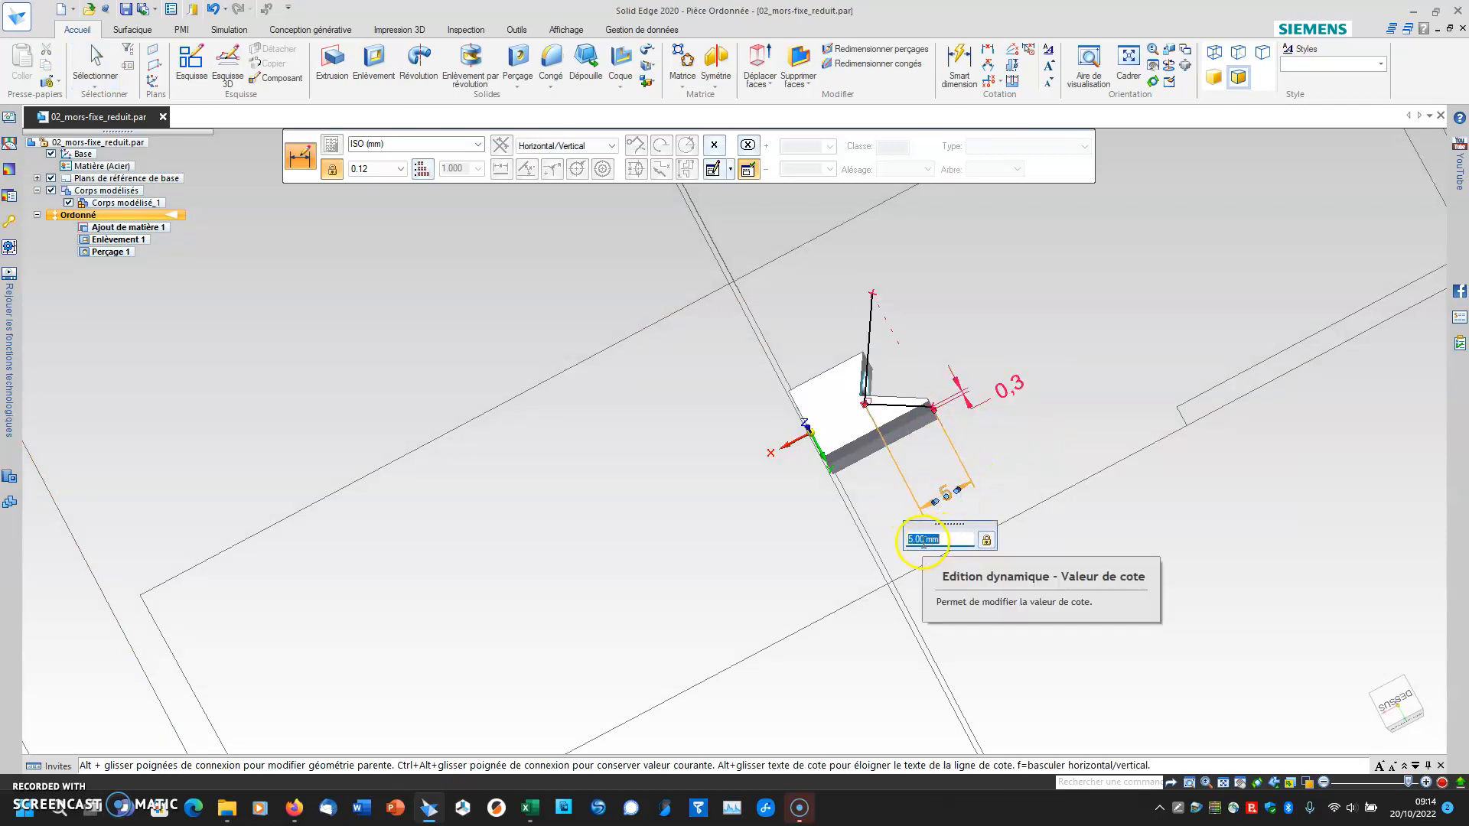
{"action": "double_click", "coordinate": [927, 540]}
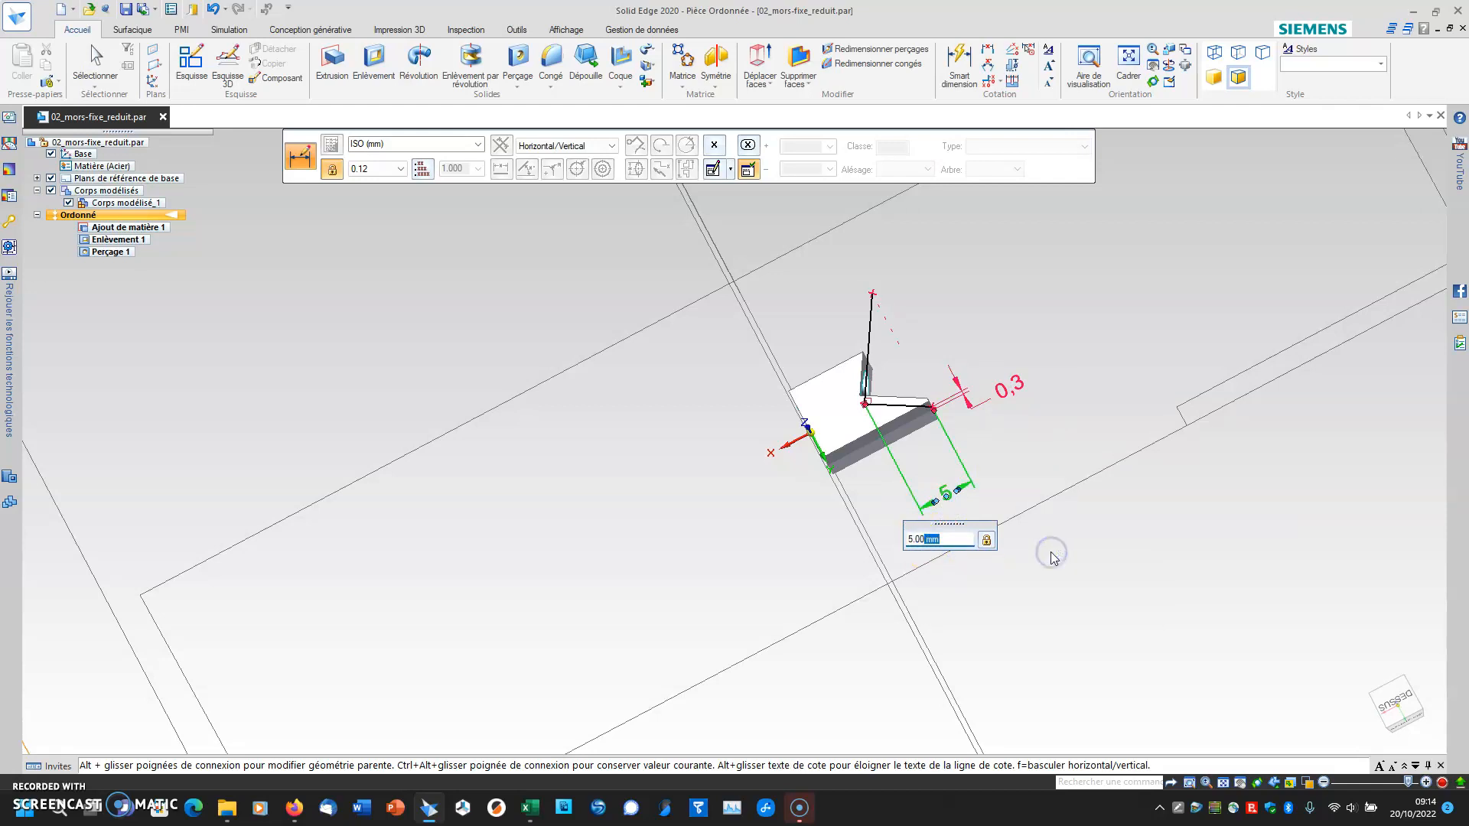
{"action": "key", "text": "Return"}
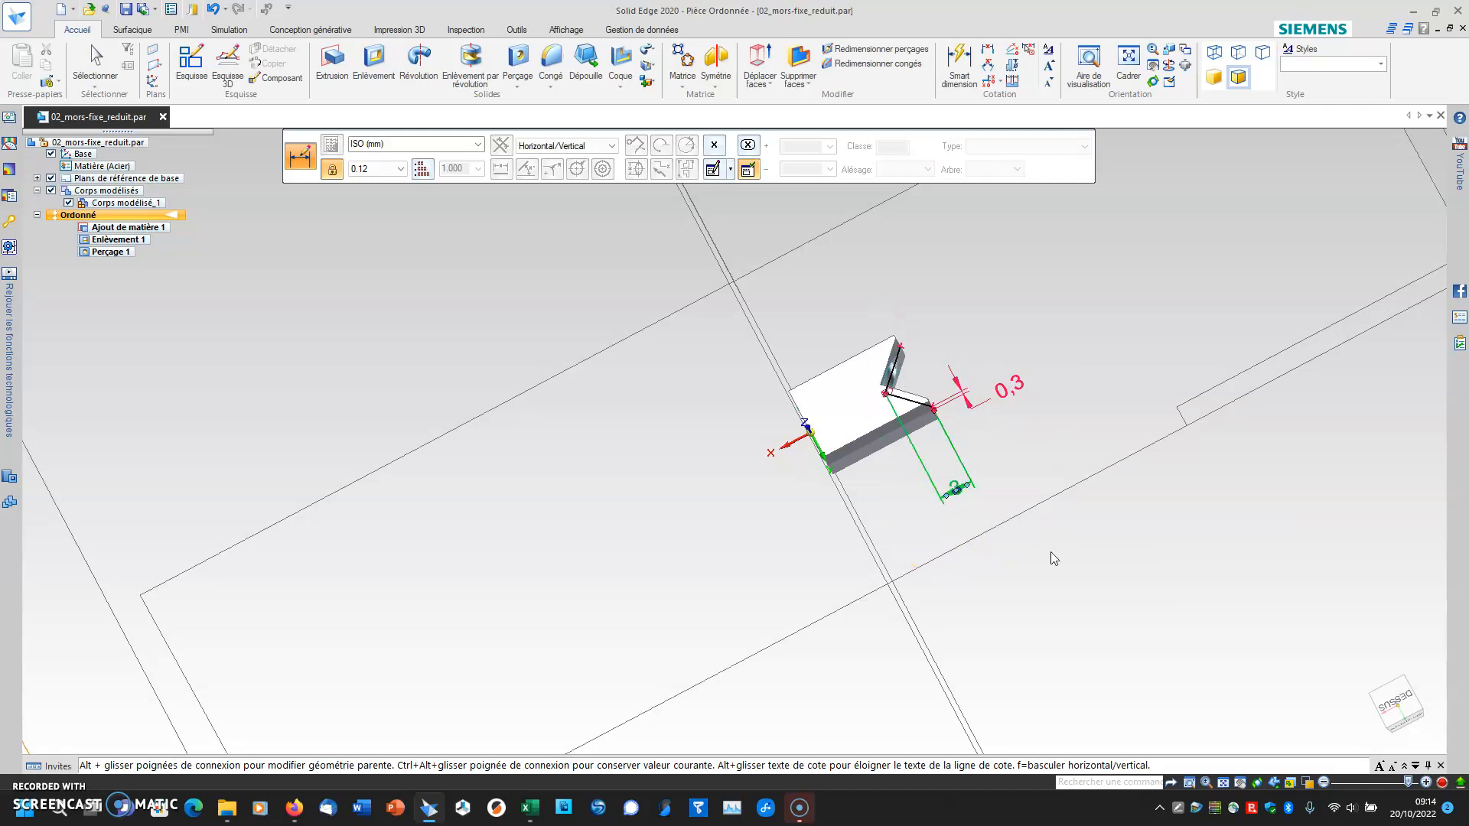
{"action": "left_click", "coordinate": [665, 376]}
{"action": "middle_click_drag", "start_coordinate": [682, 453], "coordinate": [787, 283]}
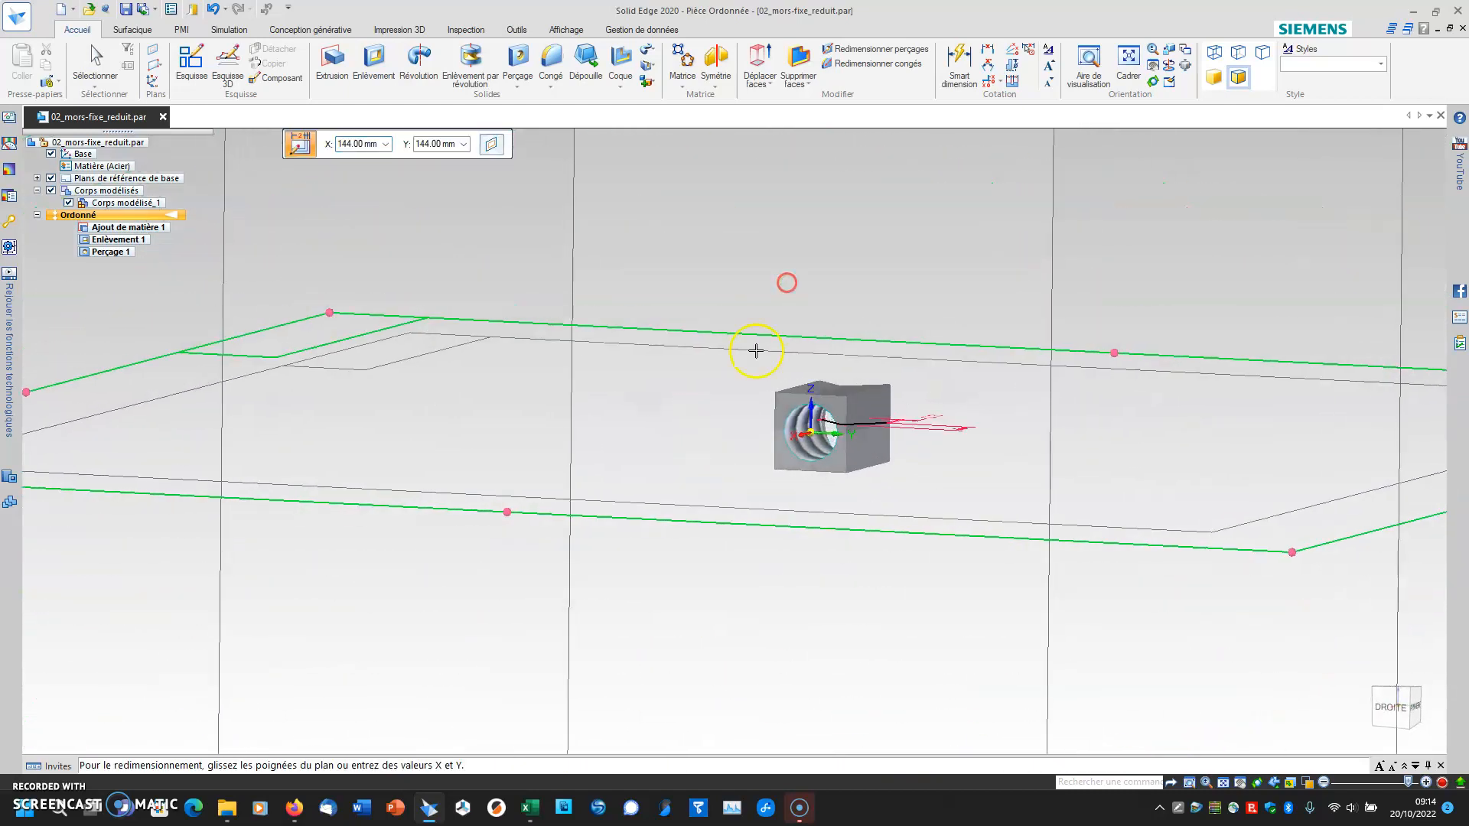
{"action": "key", "text": "Escape"}
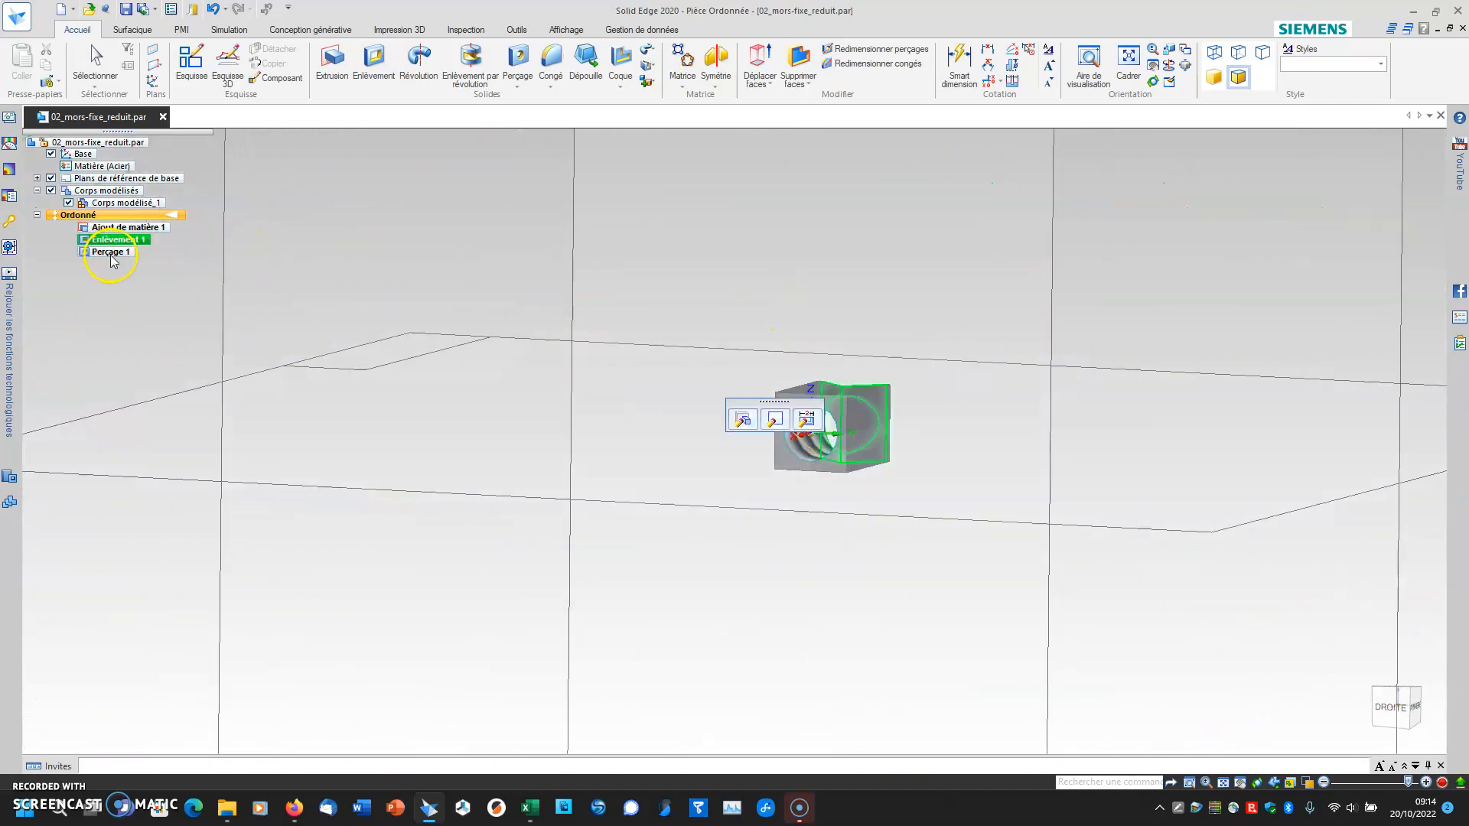
- Edit the definition of Perçage 1 and change its standard thread size to M3 in the hole options
{"action": "left_click", "coordinate": [107, 252]}
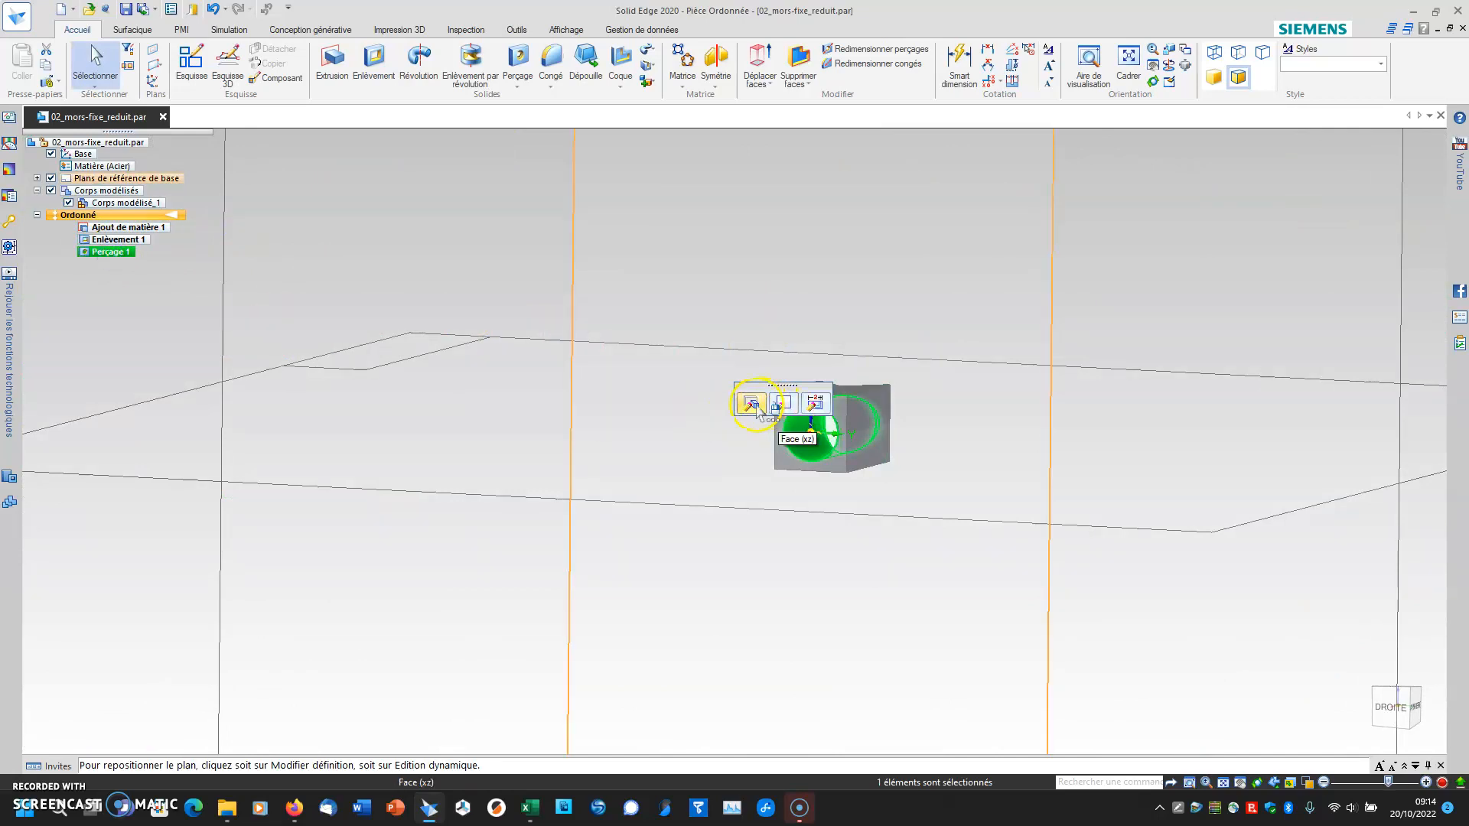
{"action": "left_click", "coordinate": [784, 406]}
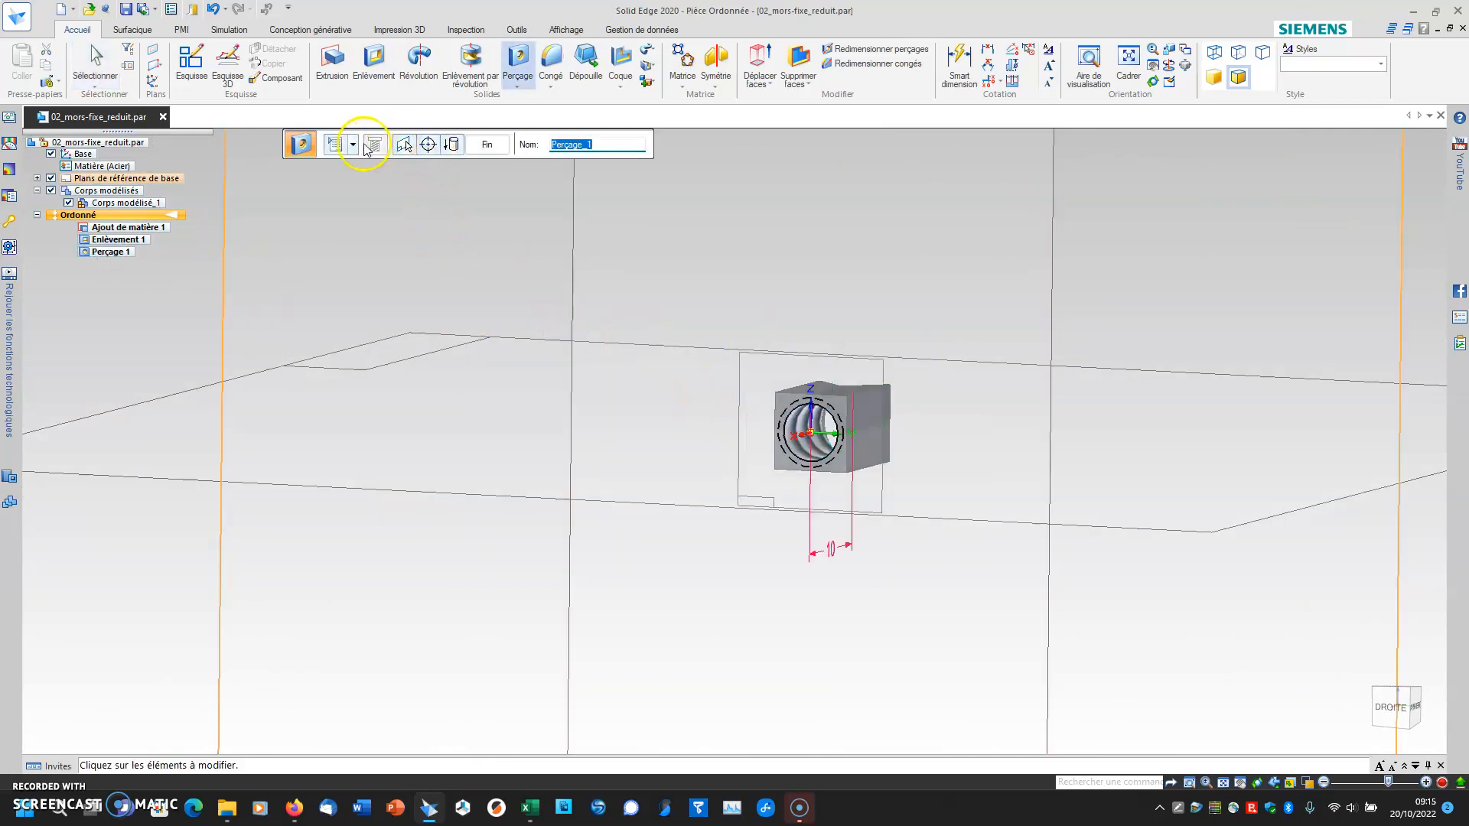
{"action": "left_click", "coordinate": [330, 145]}
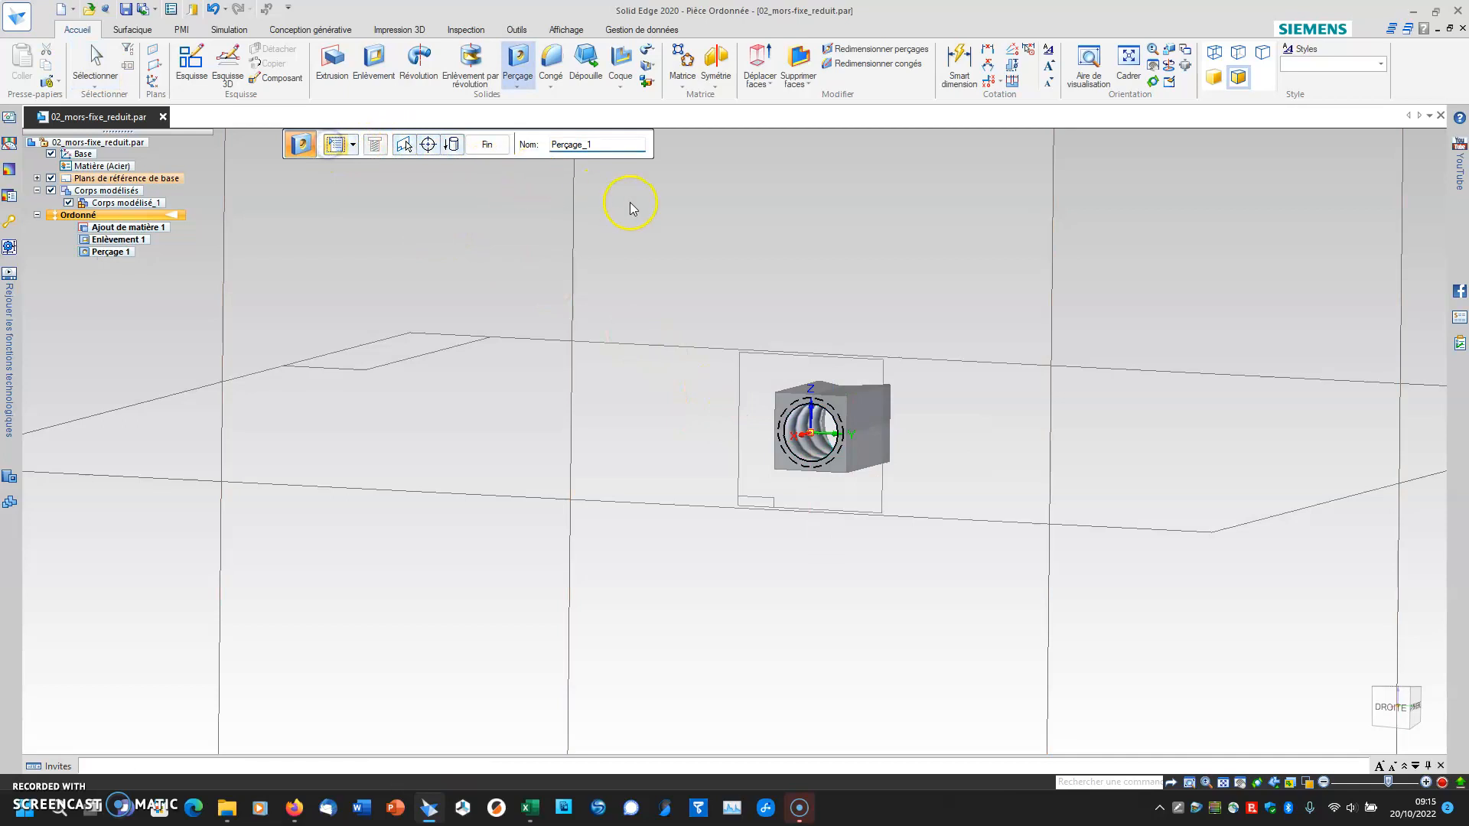
{"action": "left_click", "coordinate": [721, 190]}
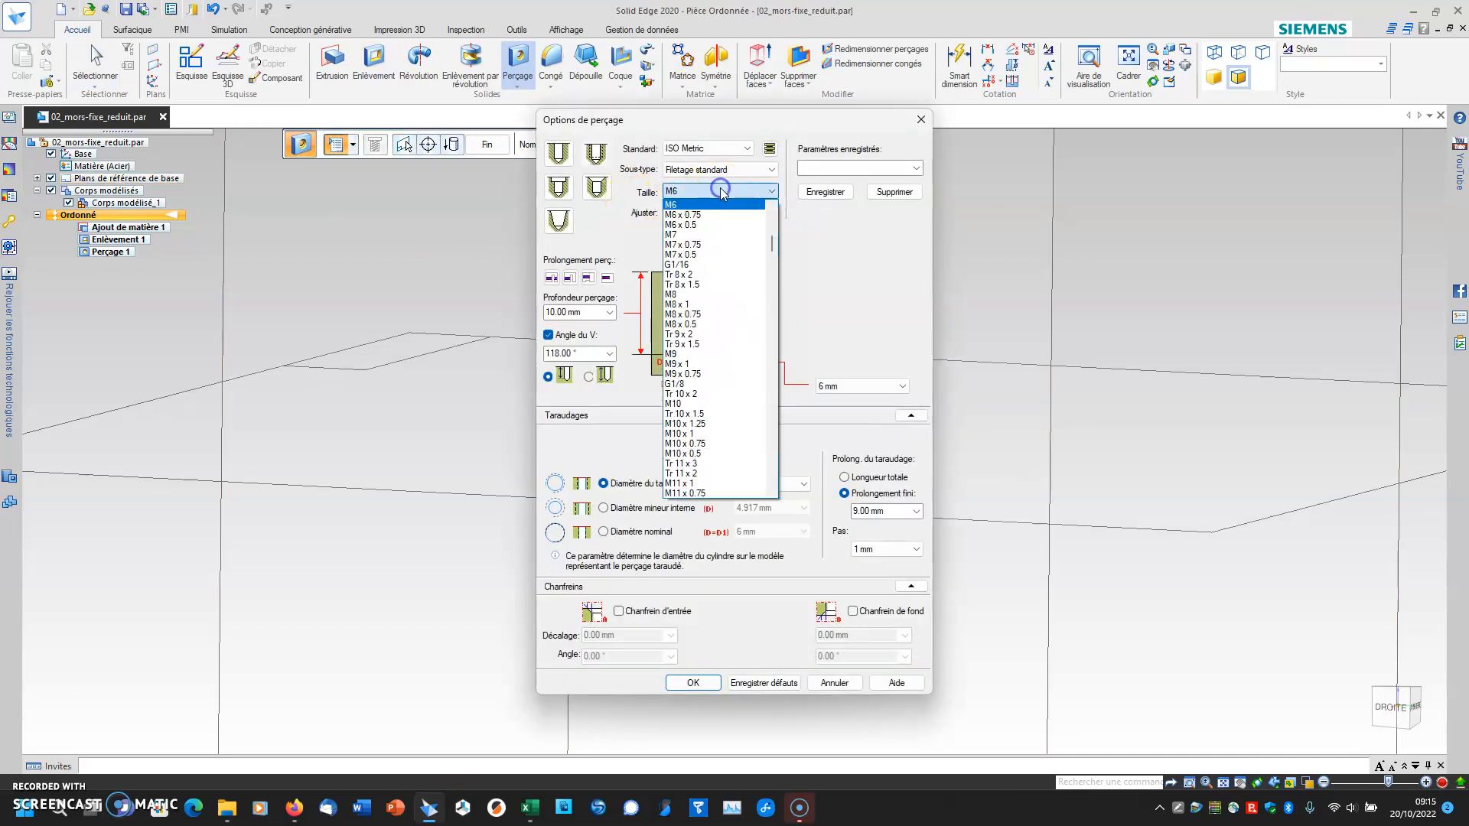
{"action": "scroll", "coordinate": [708, 226], "scroll_direction": "up", "scroll_amount": 5}
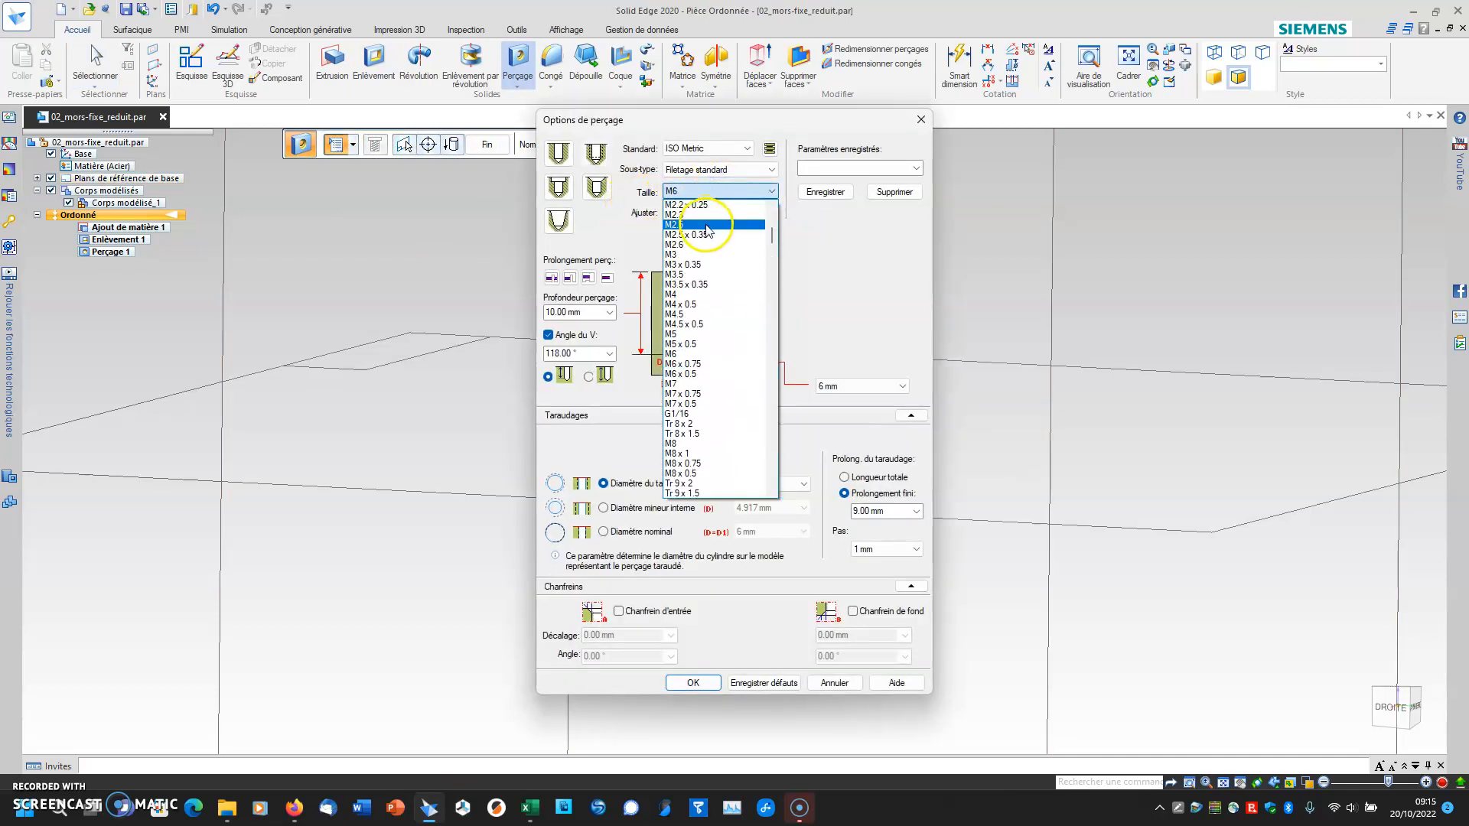
{"action": "left_click", "coordinate": [696, 254]}
{"action": "left_click", "coordinate": [699, 683]}
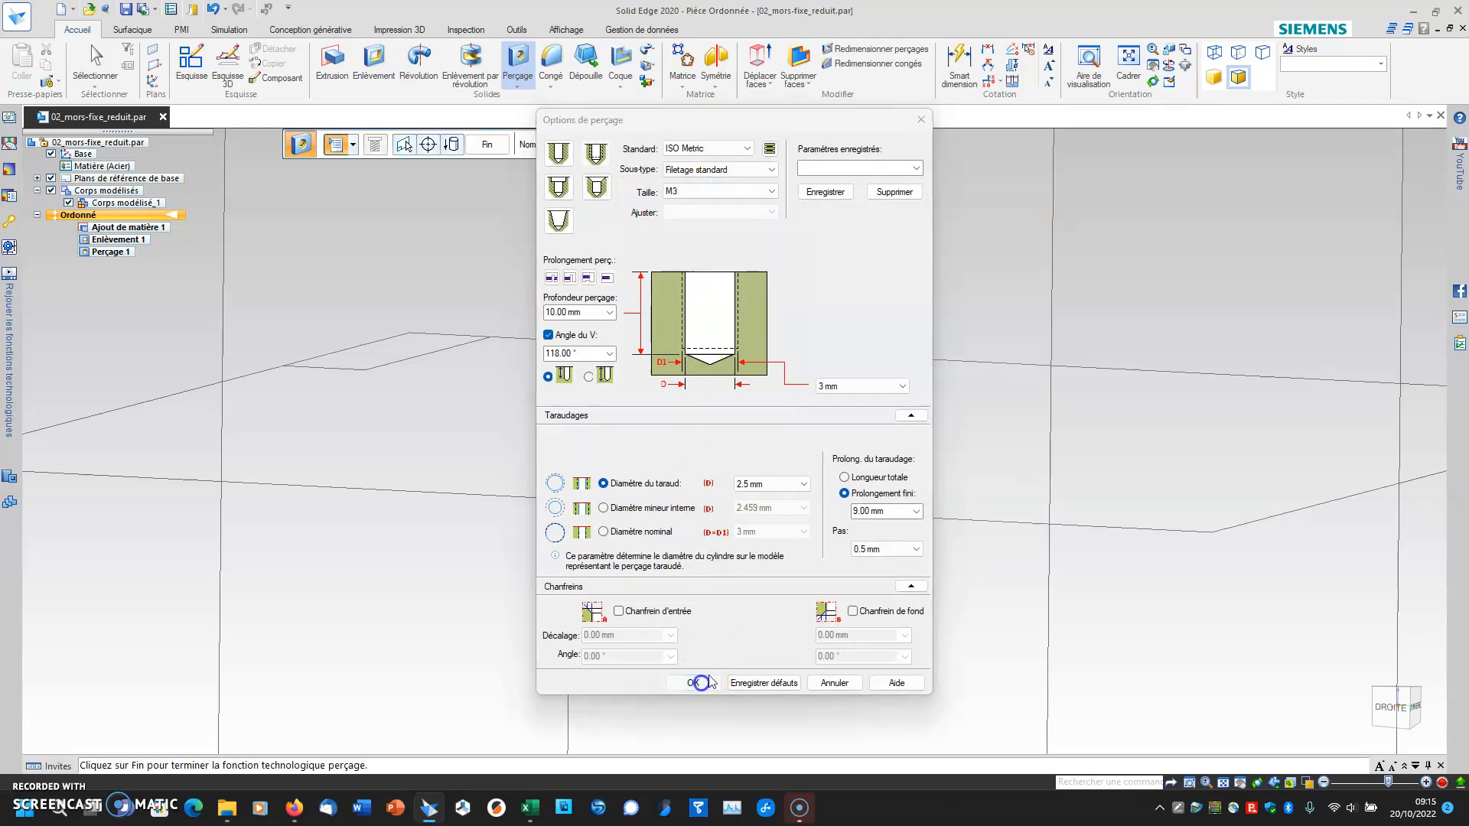
{"action": "left_click", "coordinate": [686, 321]}
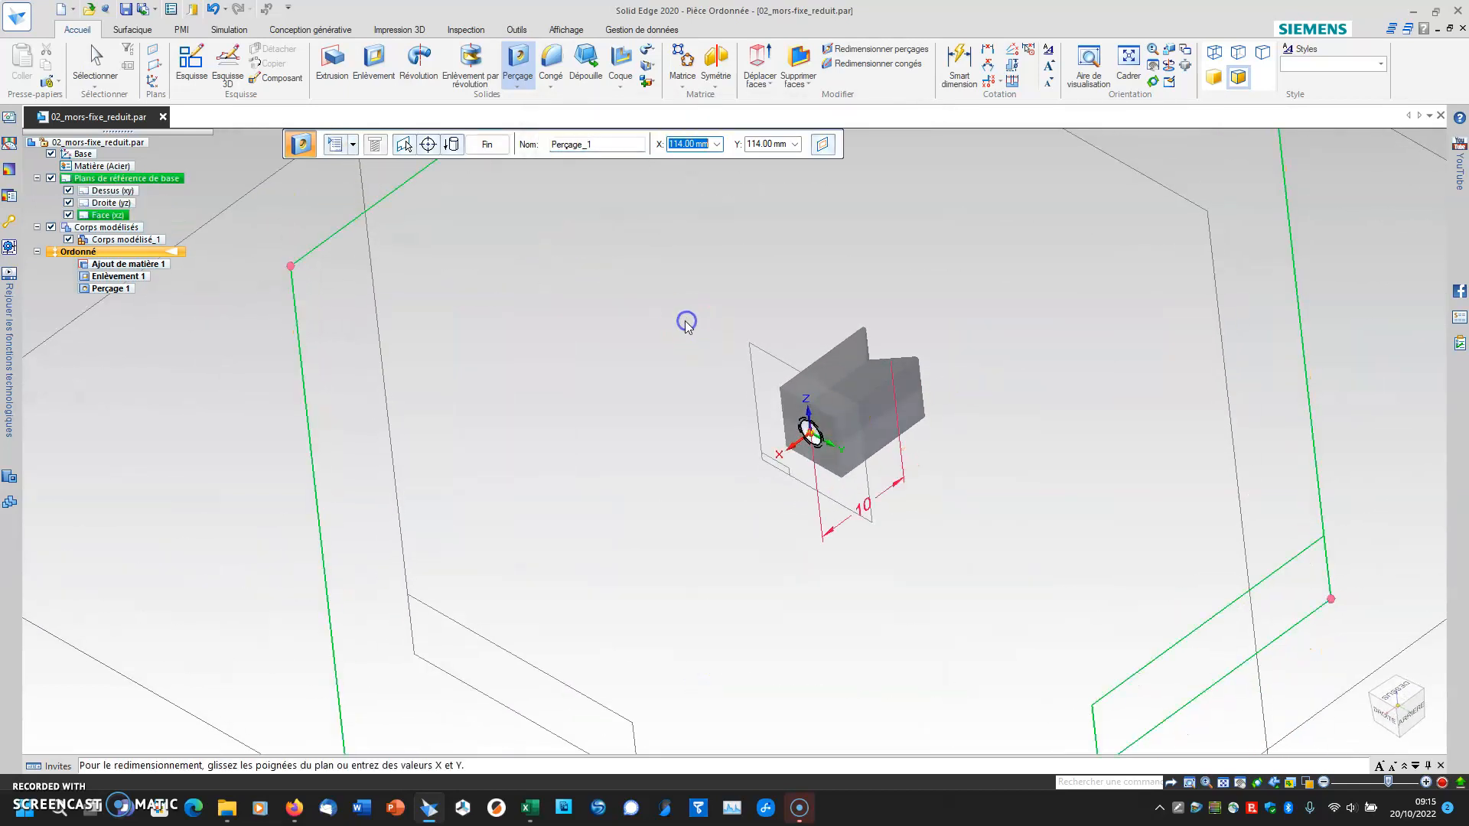
{"action": "key", "text": "Escape"}
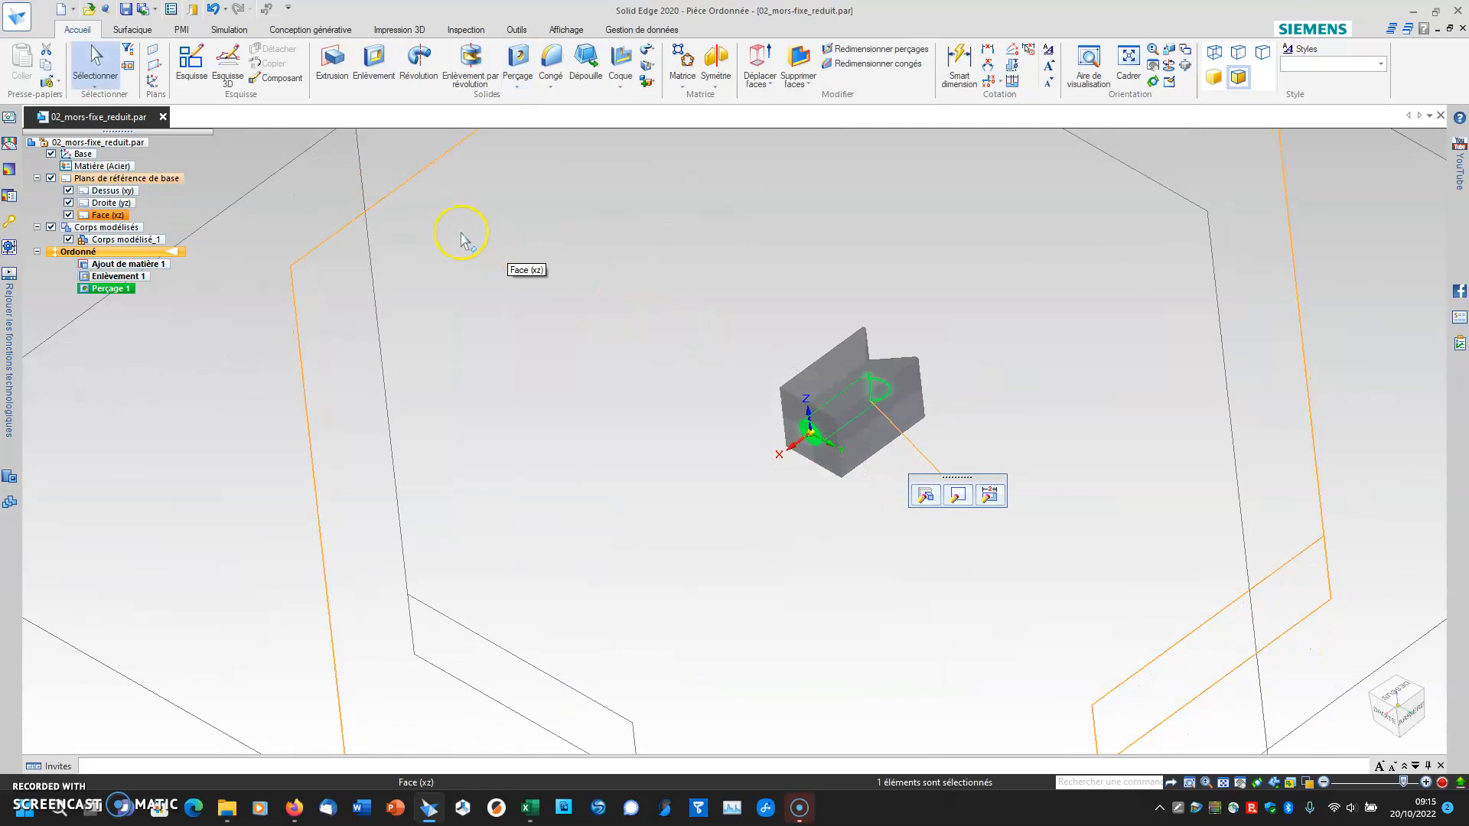